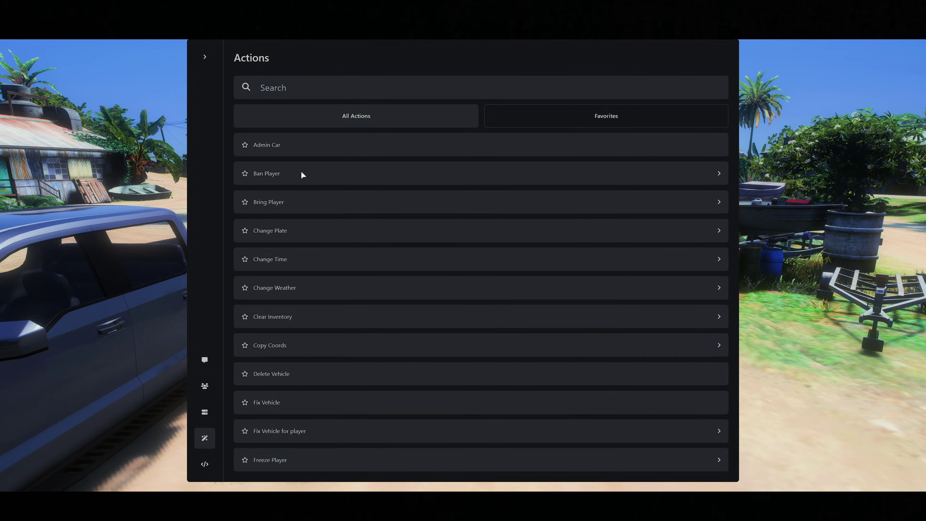
Read through the ps-adminmenu repository's README, covering the preview, features, dependencies, installation, permissions and log setup.
{"action": "scroll", "coordinate": [321, 181], "scroll_direction": "down", "scroll_amount": 4}
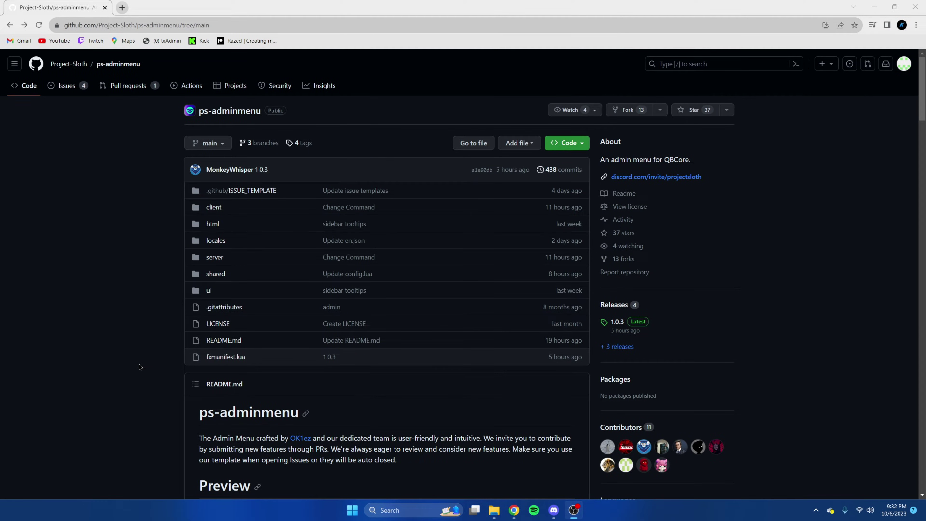
{"action": "scroll", "coordinate": [140, 366], "scroll_direction": "down", "scroll_amount": 20}
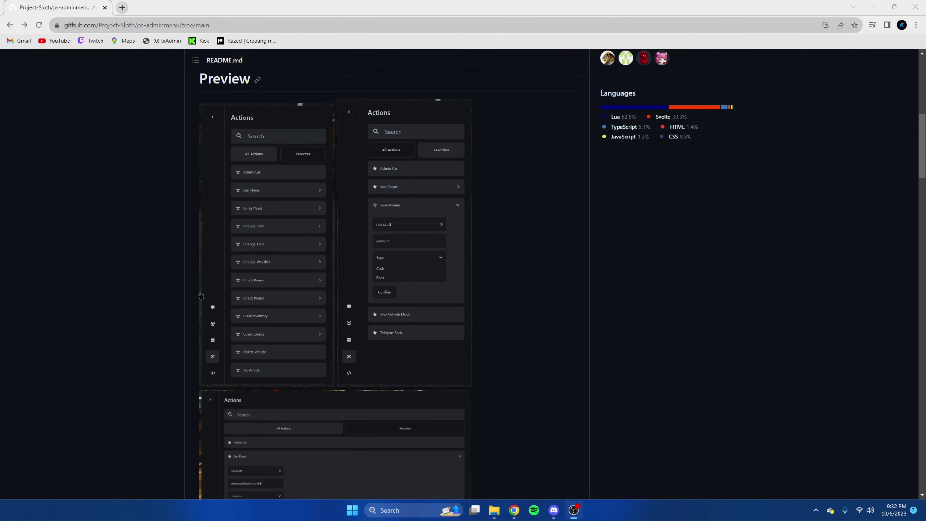
{"action": "scroll", "coordinate": [237, 224], "scroll_direction": "down", "scroll_amount": 20}
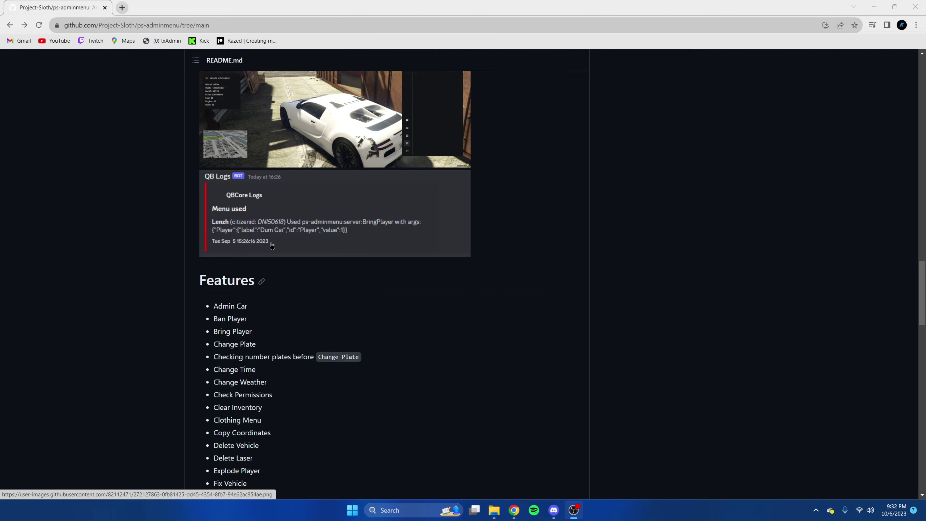
{"action": "scroll", "coordinate": [263, 235], "scroll_direction": "down", "scroll_amount": 6}
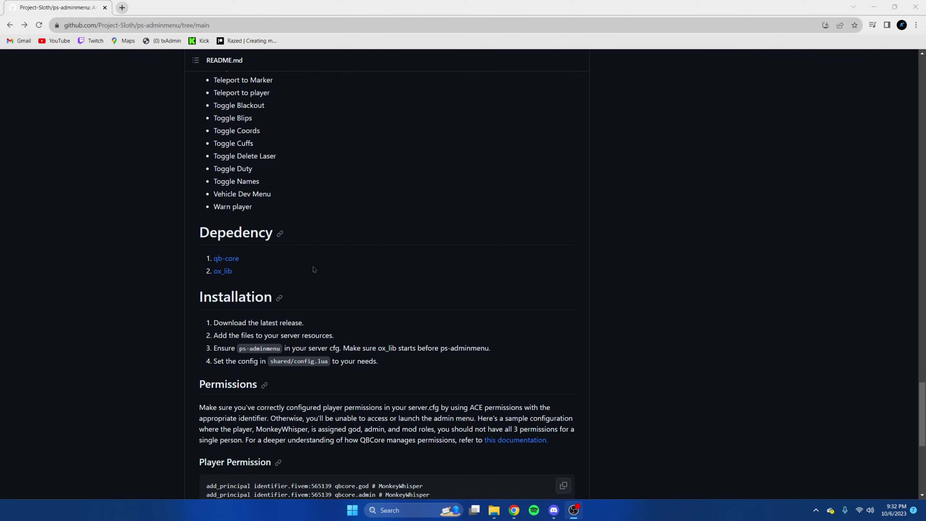
{"action": "scroll", "coordinate": [364, 251], "scroll_direction": "down", "scroll_amount": 6}
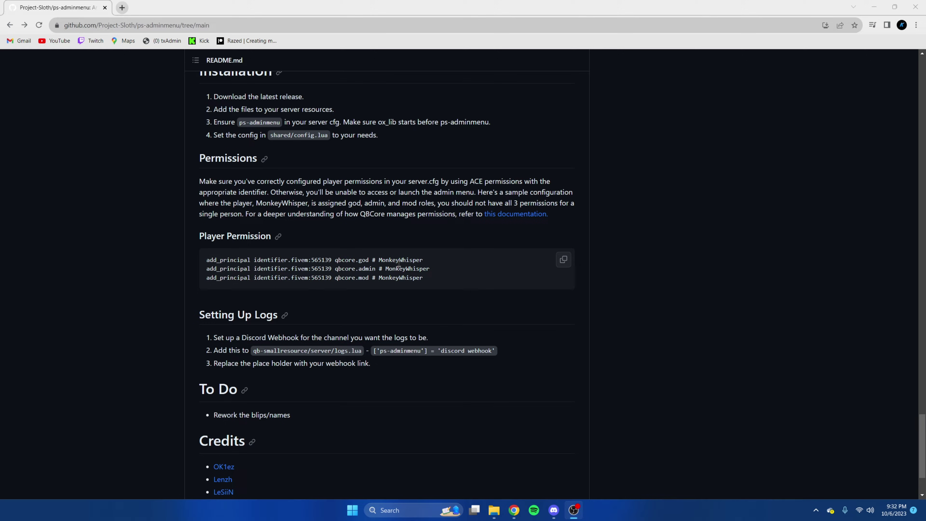
{"action": "scroll", "coordinate": [412, 249], "scroll_direction": "down", "scroll_amount": 3}
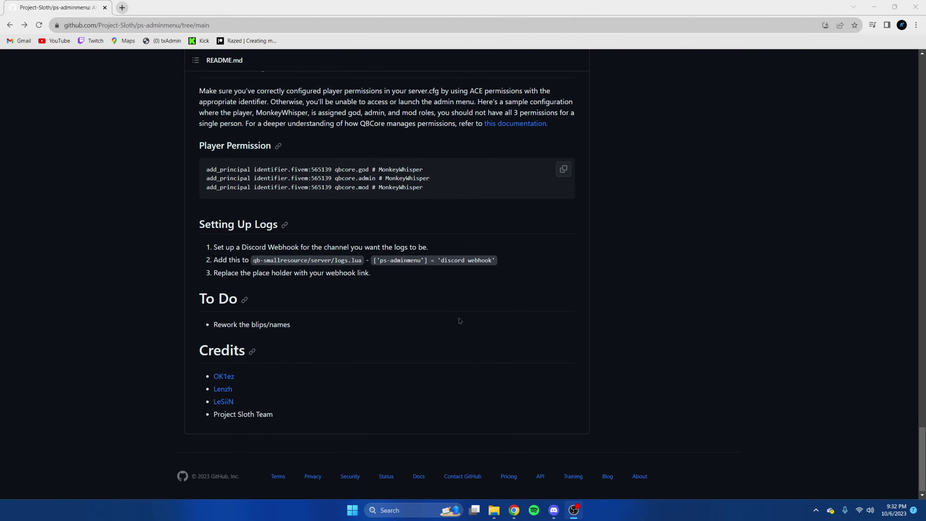
Open the latest ps-adminmenu release, 1.0.3, and download its source code as a zip.
{"action": "scroll", "coordinate": [635, 349], "scroll_direction": "up", "scroll_amount": 20}
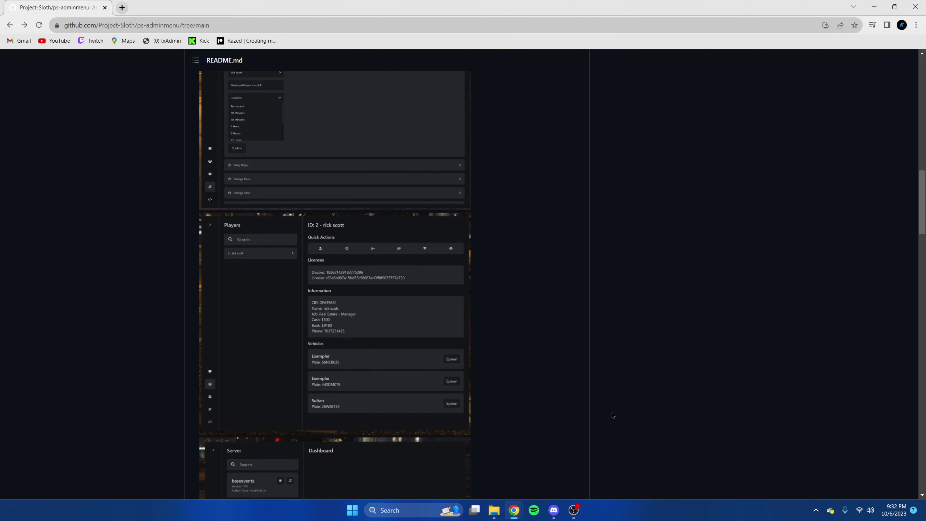
{"action": "left_click", "coordinate": [617, 241]}
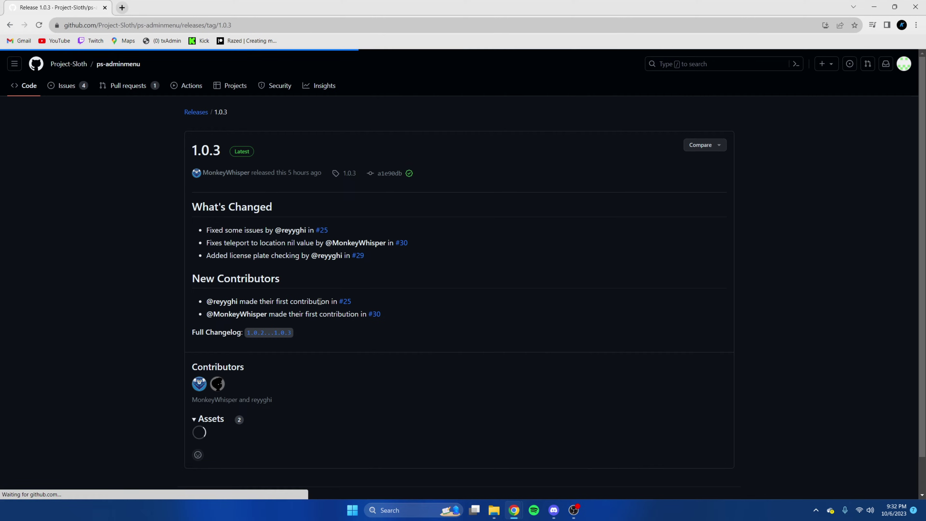
{"action": "left_click", "coordinate": [209, 441]}
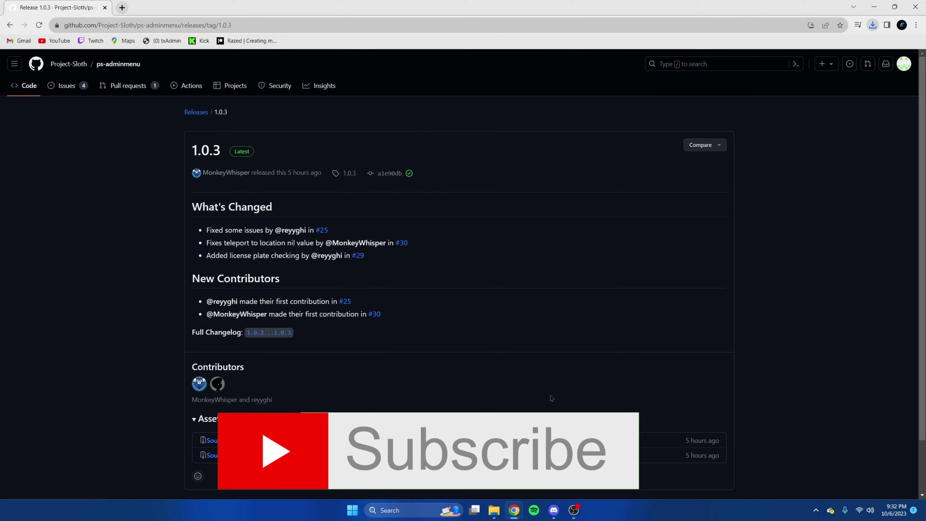
In File Explorer, copy the ps-adminmenu-1.0.3 folder from the downloaded archive into the QBCore server's resources folder.
{"action": "left_click", "coordinate": [490, 510]}
{"action": "left_click", "coordinate": [490, 511]}
{"action": "left_click_drag", "start_coordinate": [471, 131], "coordinate": [425, 137]}
{"action": "double_click", "coordinate": [286, 238]}
{"action": "left_click", "coordinate": [667, 257]}
{"action": "left_click_drag", "start_coordinate": [547, 133], "coordinate": [658, 124]}
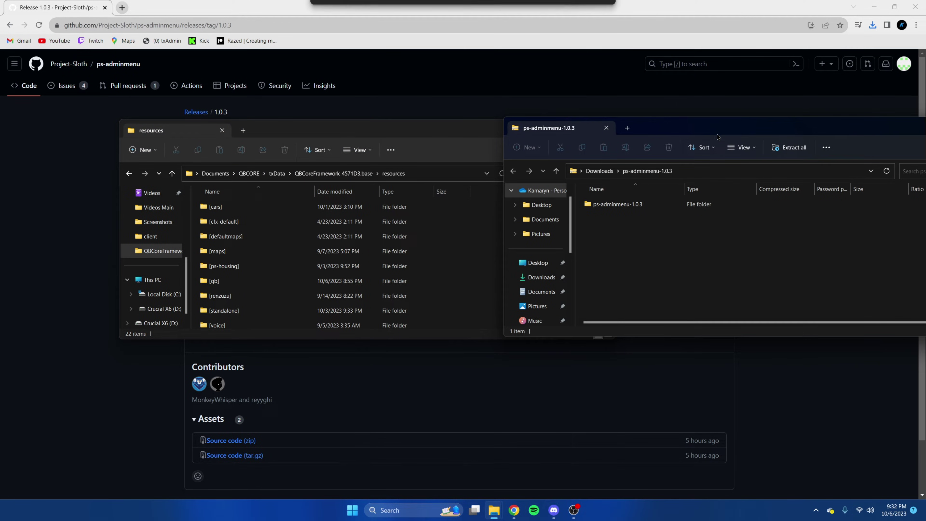
{"action": "left_click_drag", "start_coordinate": [611, 208], "coordinate": [485, 286]}
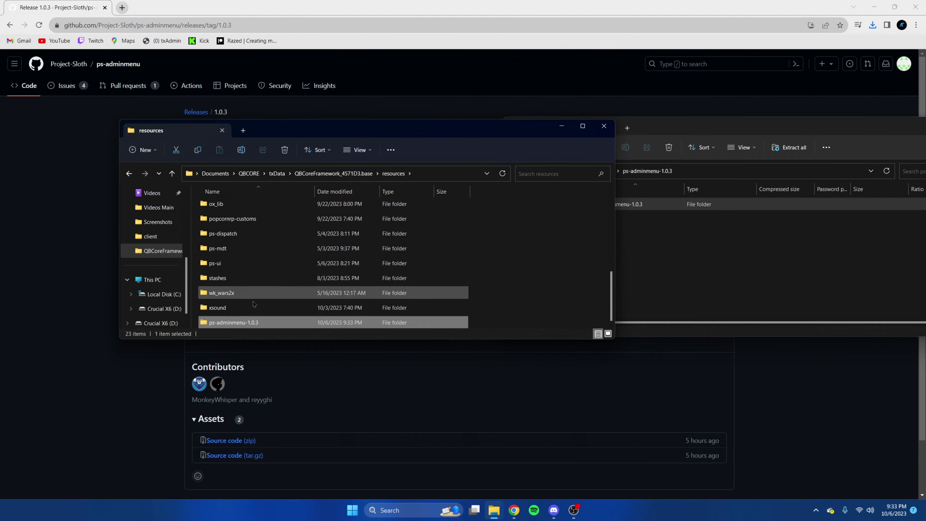
Rename the copied ps-adminmenu-1.0.3 folder in resources as ps-adminmenu.
{"action": "right_click", "coordinate": [273, 325]}
{"action": "left_click", "coordinate": [350, 312]}
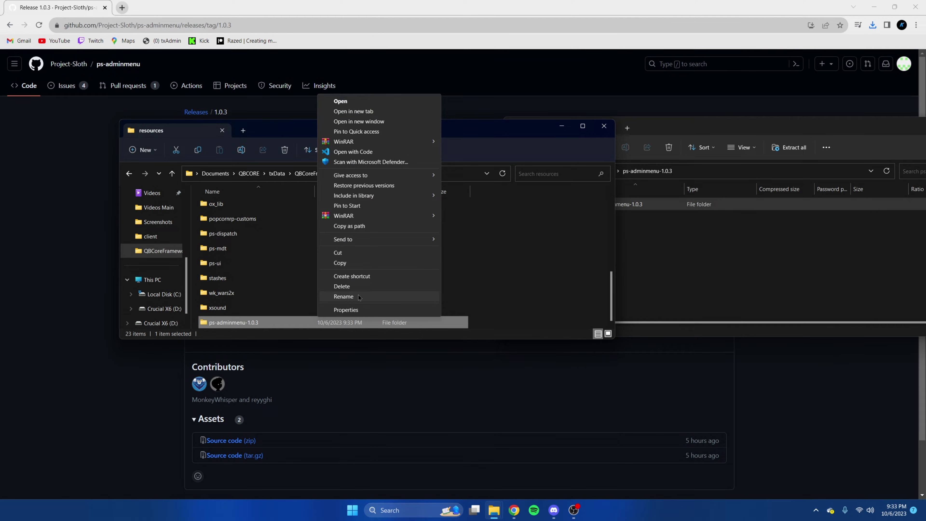
{"action": "left_click", "coordinate": [350, 296]}
{"action": "left_click", "coordinate": [268, 322]}
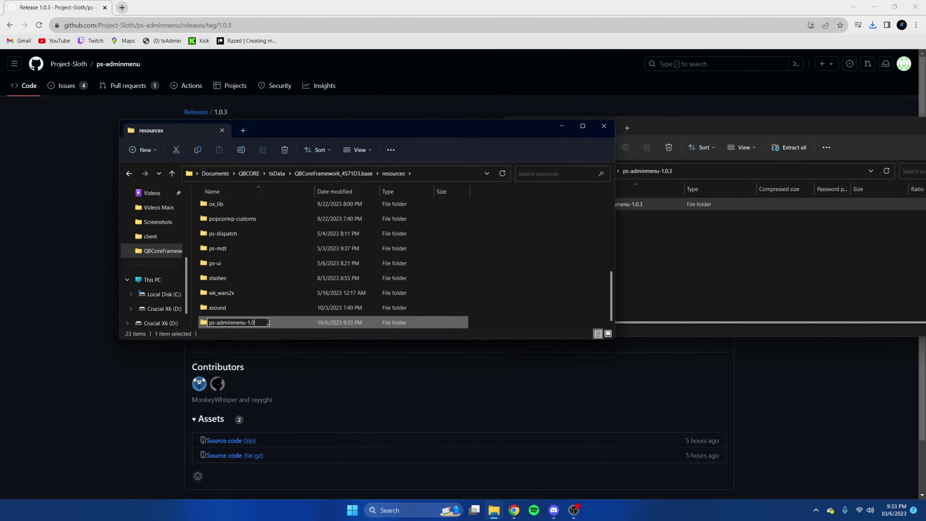
{"action": "key", "text": "BackSpace"}
{"action": "key", "text": "BackSpace"}
{"action": "key", "text": "BackSpace"}
{"action": "key", "text": "Return"}
{"action": "scroll", "coordinate": [275, 265], "scroll_direction": "up", "scroll_amount": 5}
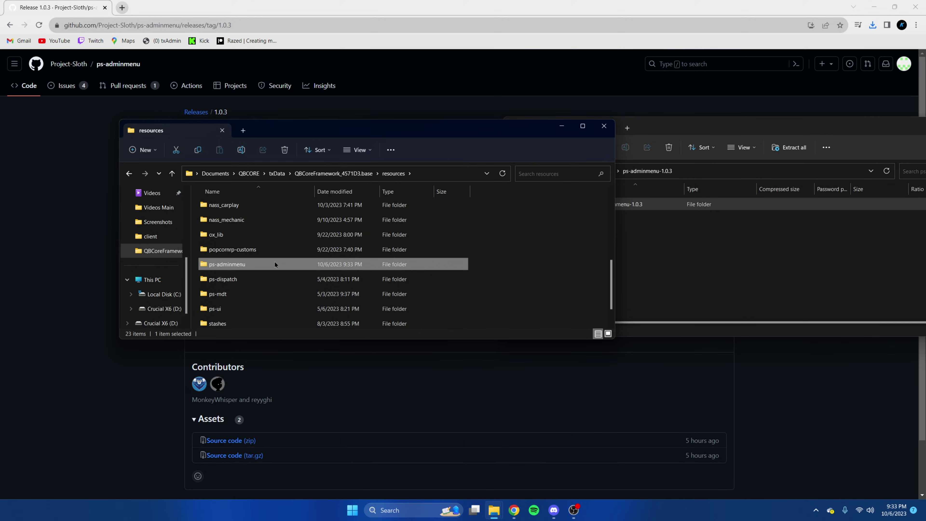
Locate the qb-adminmenu folder inside the [qb] resources and return to the resources folder.
{"action": "double_click", "coordinate": [244, 281]}
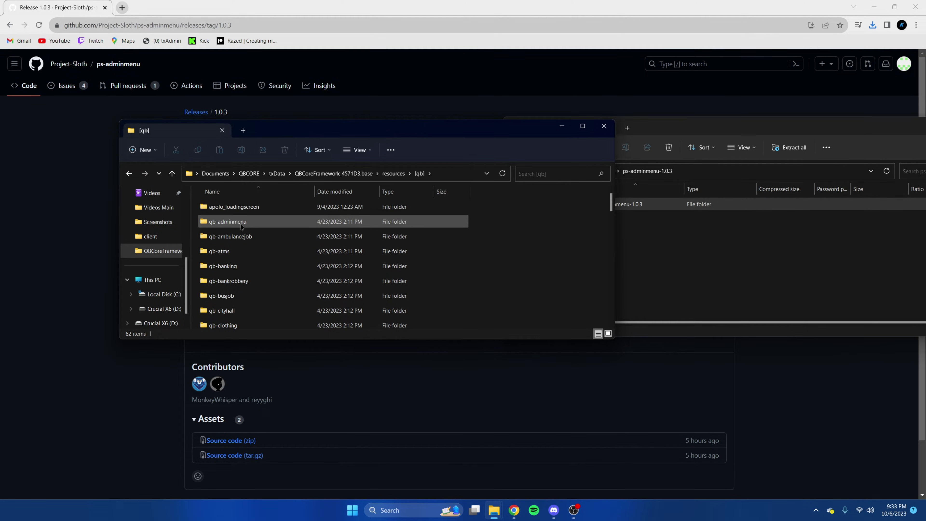
{"action": "left_click", "coordinate": [241, 226]}
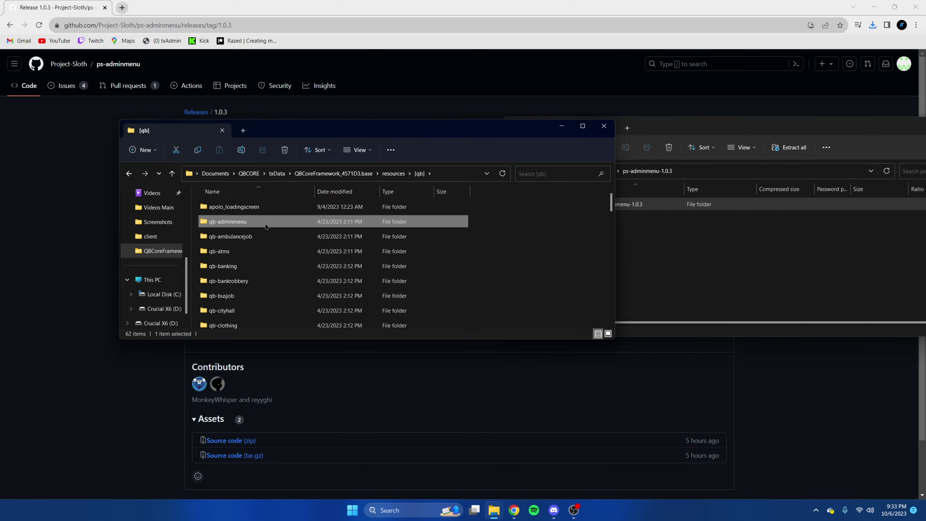
{"action": "left_click", "coordinate": [129, 174]}
Open the server.cfg file from the server base folder in VS Code and add "ensure ps-adminmenu" below "ensure nass_carplay".
{"action": "left_click", "coordinate": [129, 174]}
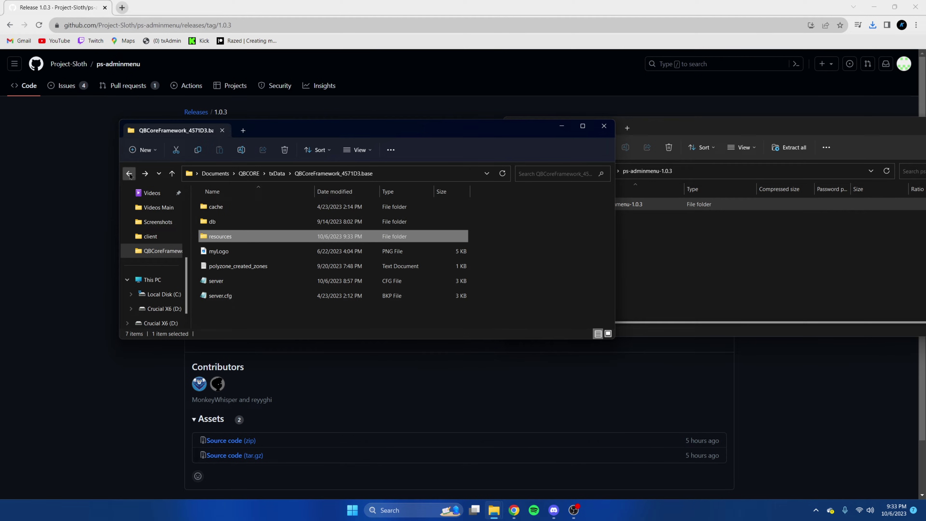
{"action": "right_click", "coordinate": [237, 282]}
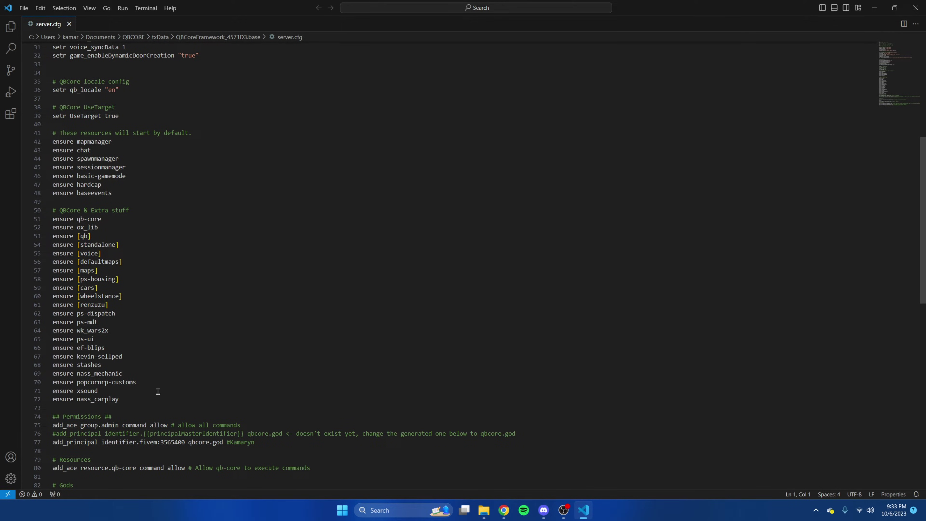
{"action": "type", "text": "en"}
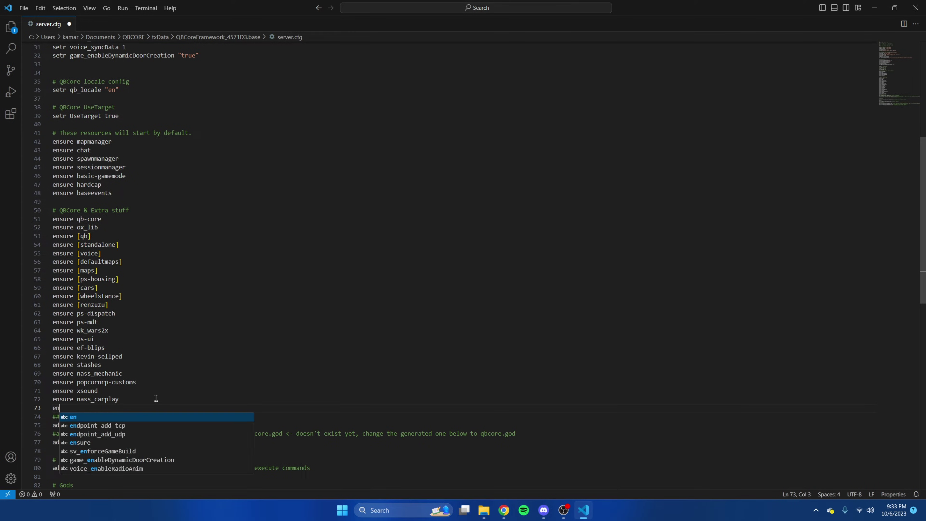
{"action": "type", "text": "sure ps"}
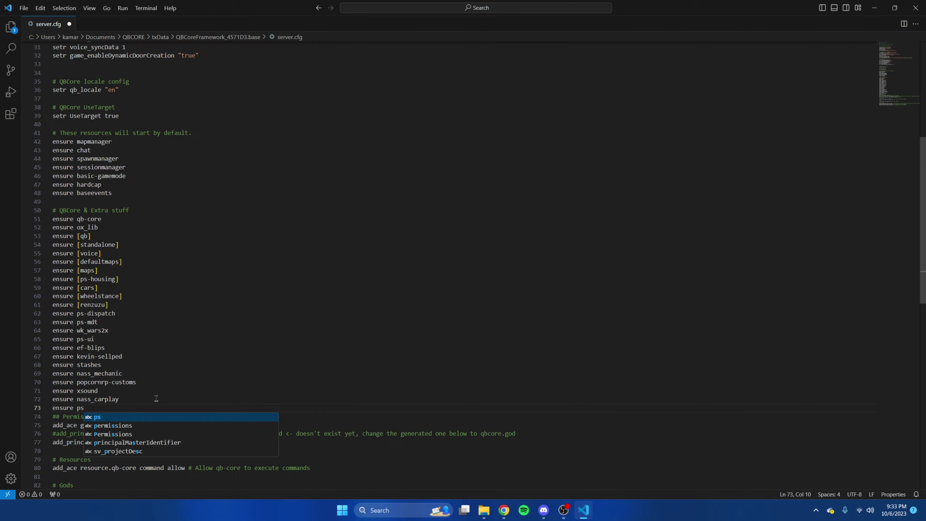
{"action": "type", "text": "_adminme"}
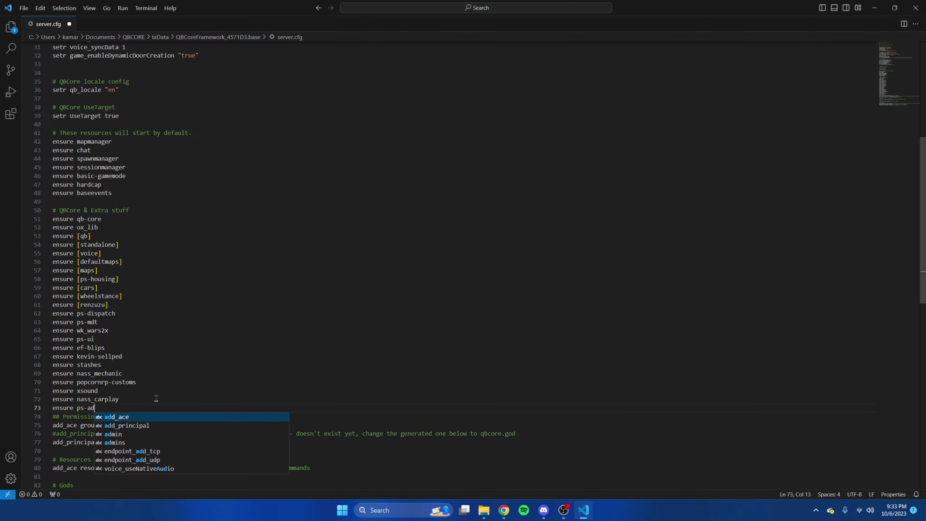
{"action": "type", "text": "nu"}
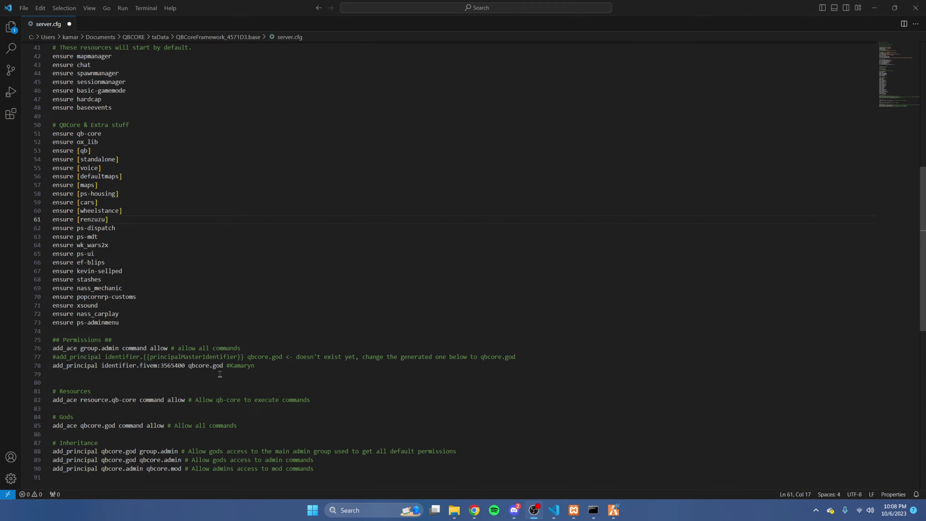
Copy the README's sample qbcore.god permission line and paste it in server.cfg below the existing add_principal god entry.
{"action": "left_click", "coordinate": [413, 431]}
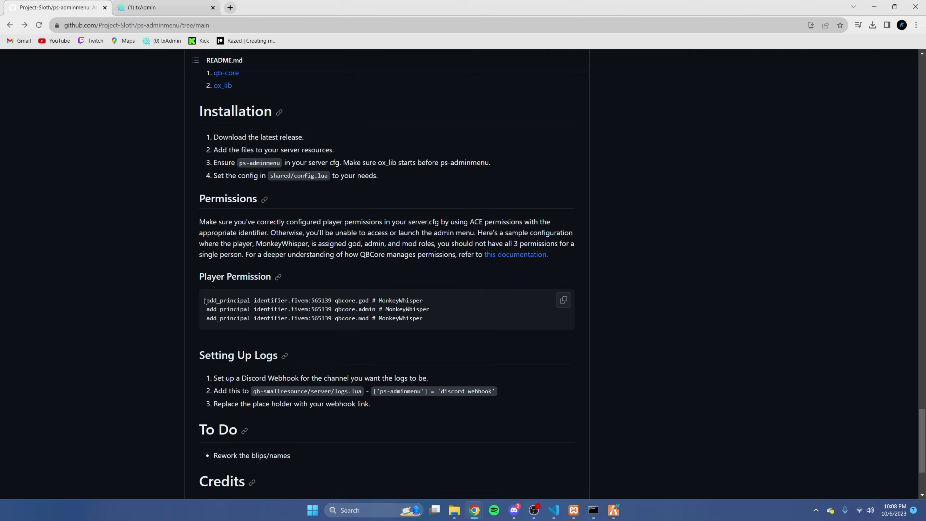
{"action": "left_click_drag", "start_coordinate": [204, 301], "coordinate": [426, 301]}
{"action": "key", "text": "ctrl+c"}
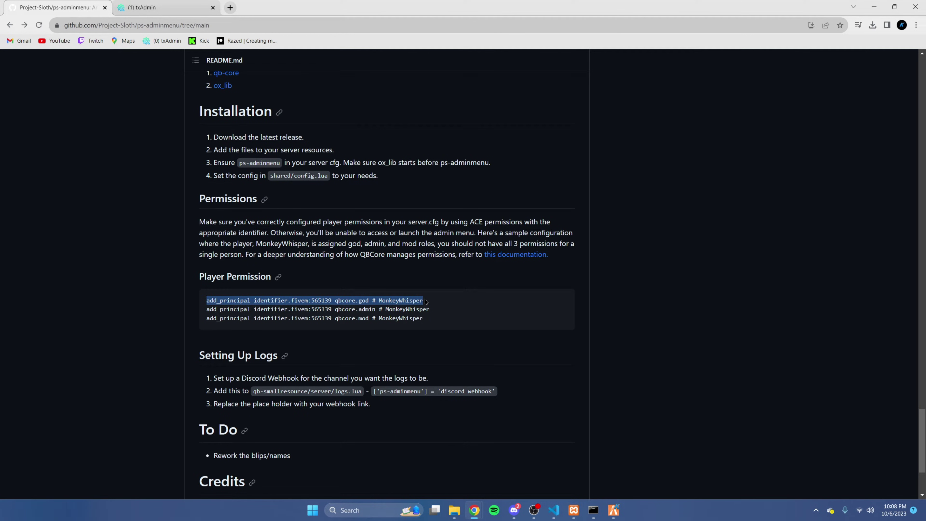
{"action": "left_click", "coordinate": [553, 510]}
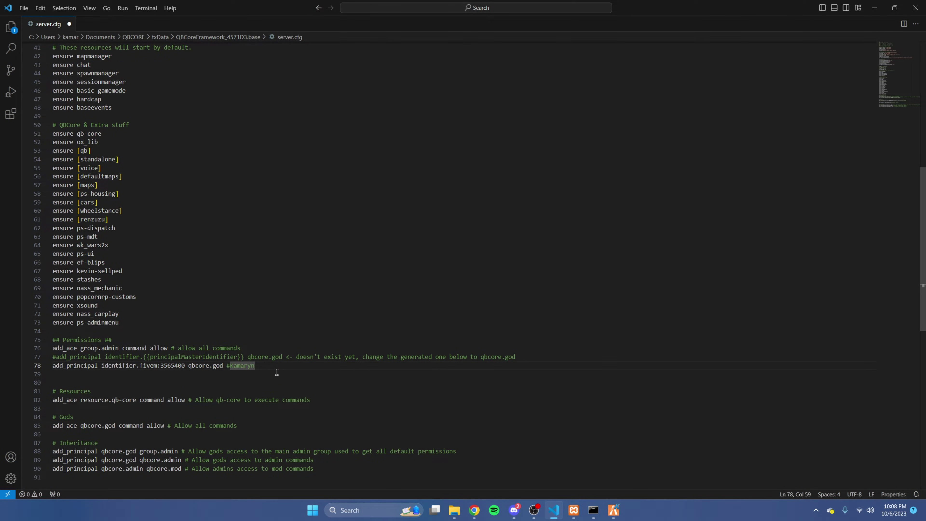
{"action": "key", "text": "Return"}
{"action": "key", "text": "ctrl+v"}
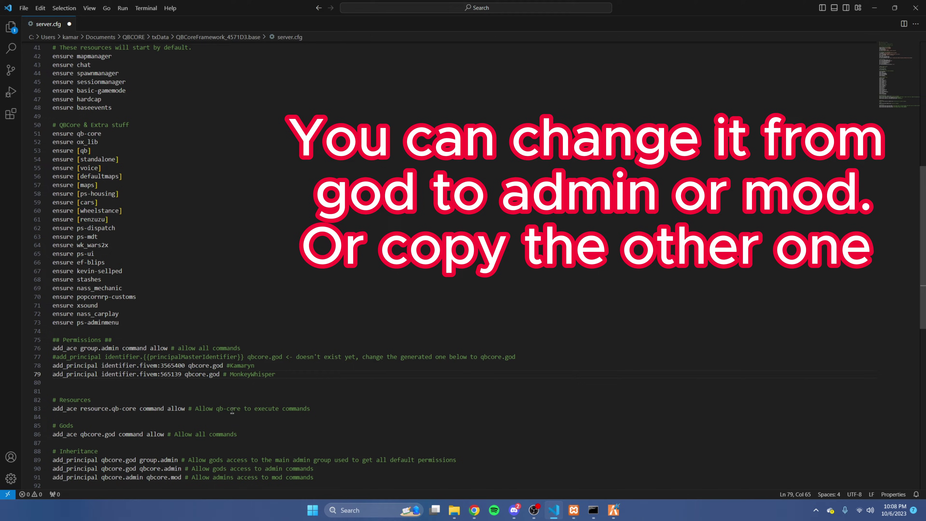
Switch to txAdmin in the browser and look up the joined player's fivem identifier among the player's IDs.
{"action": "left_click", "coordinate": [473, 510]}
{"action": "left_click", "coordinate": [164, 7]}
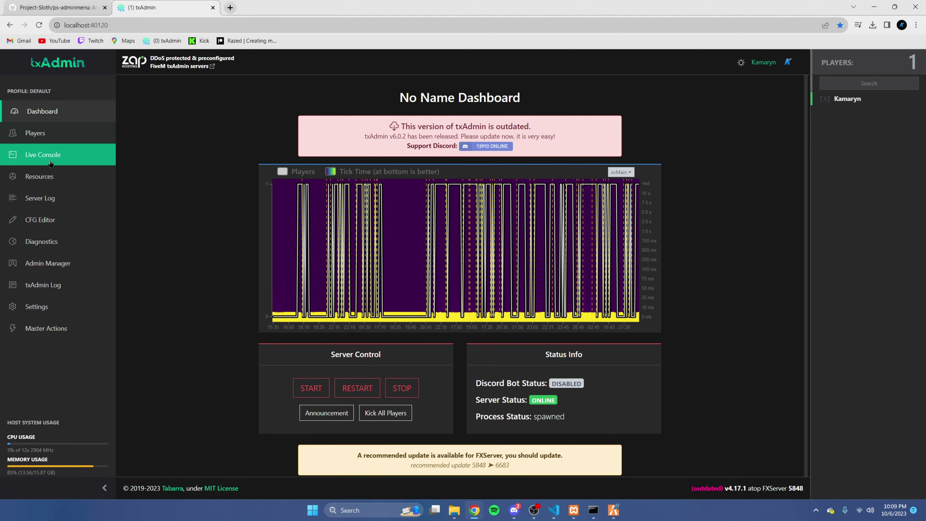
{"action": "left_click", "coordinate": [55, 133]}
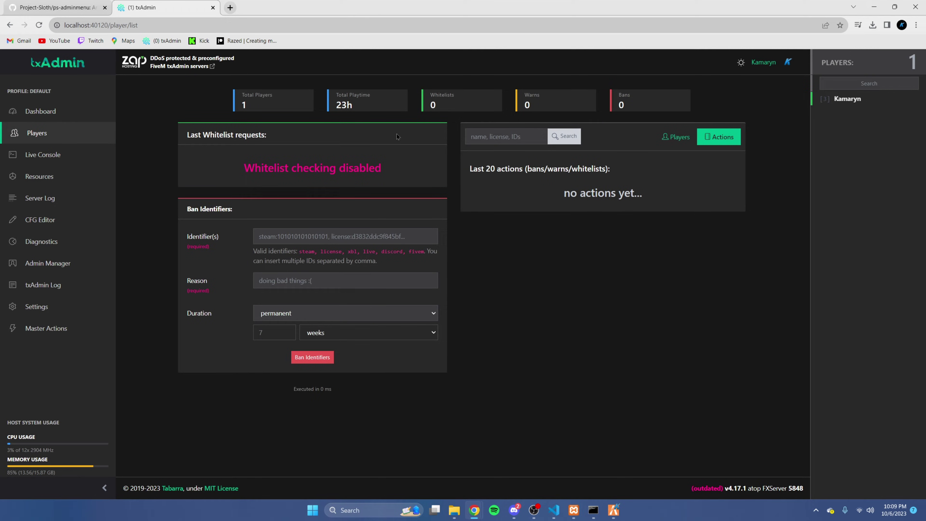
{"action": "left_click", "coordinate": [675, 136]}
{"action": "left_click", "coordinate": [512, 186]}
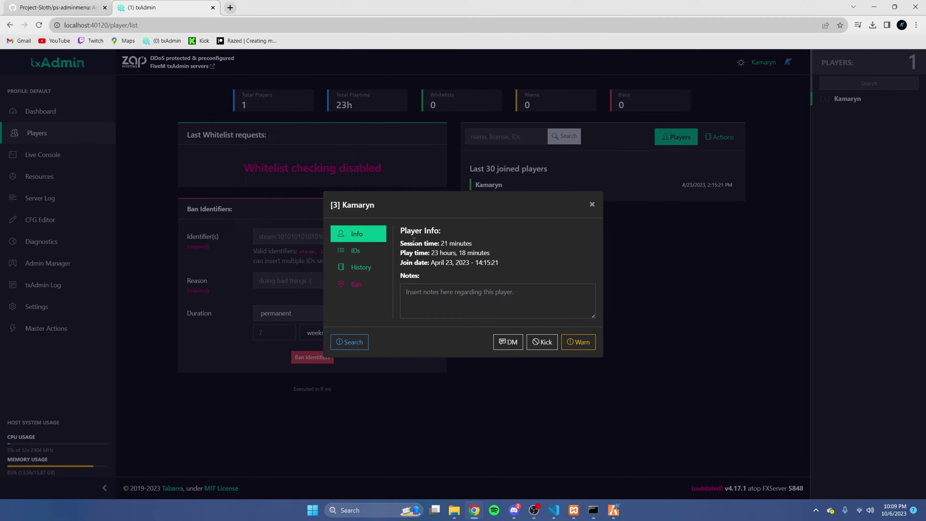
{"action": "left_click", "coordinate": [372, 250]}
{"action": "left_click_drag", "start_coordinate": [454, 285], "coordinate": [397, 282]}
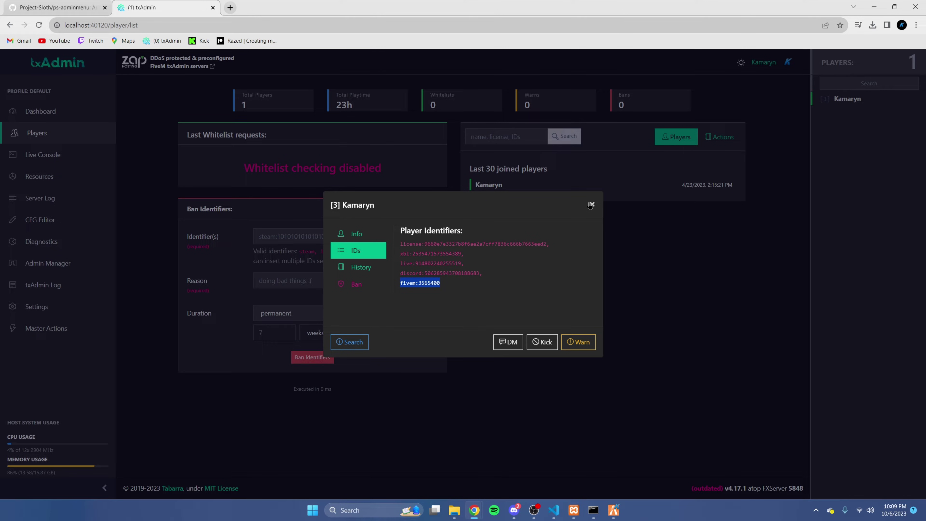
{"action": "left_click", "coordinate": [590, 205]}
Switch to FiveM, open the in-game txAdmin menu with /tx, and copy the player's fivem identifier from their IDs.
{"action": "left_click", "coordinate": [613, 510]}
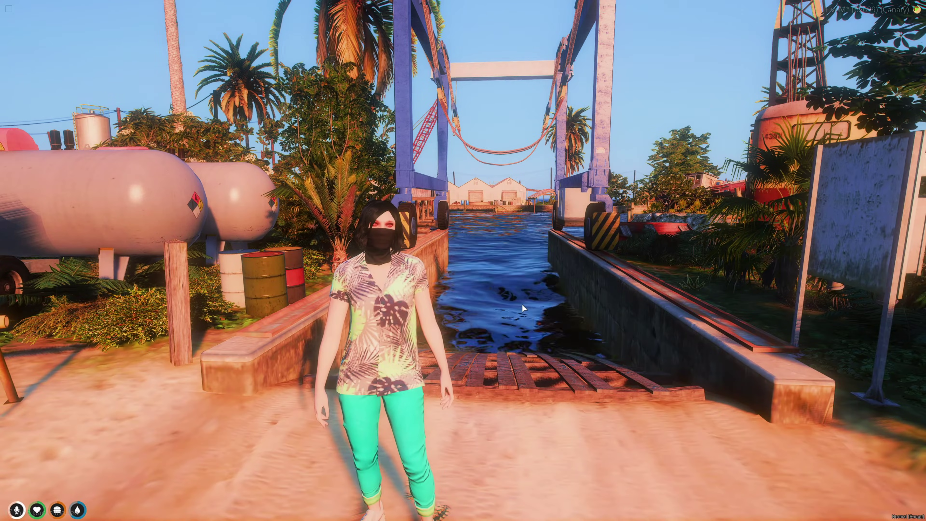
{"action": "type", "text": "t"}
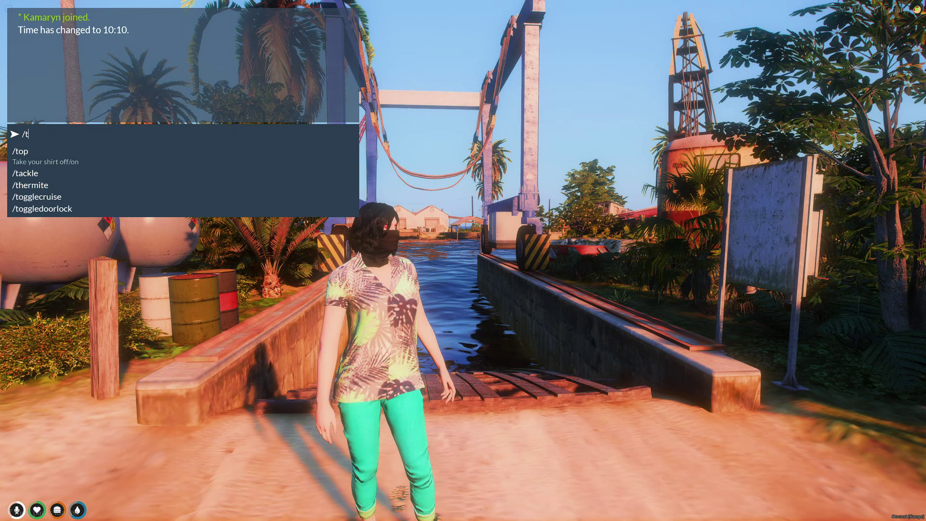
{"action": "type", "text": "/tx"}
{"action": "key", "text": "Return"}
{"action": "key", "text": "e"}
{"action": "left_click", "coordinate": [73, 105]}
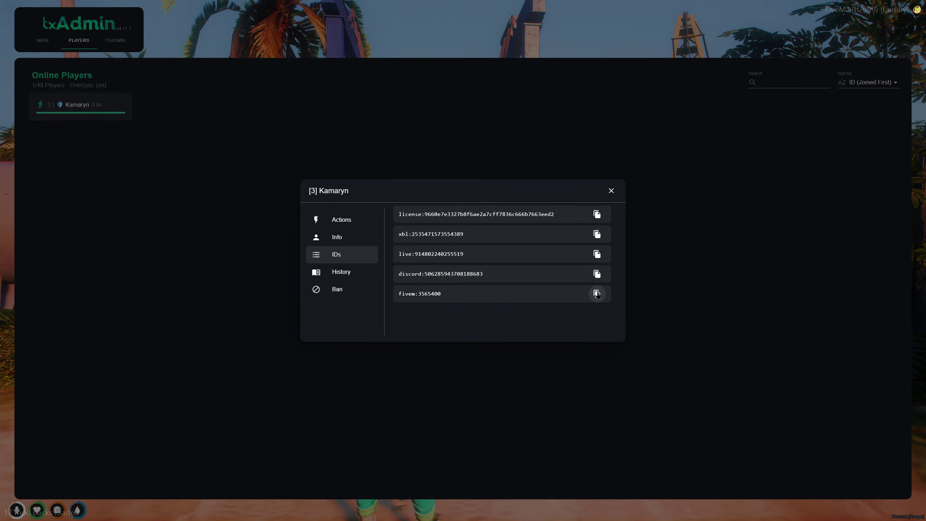
{"action": "left_click", "coordinate": [597, 294]}
Switch to VS Code, replace the sample permission line's fivem identifier with the copied one, update its name comment, and save server.cfg.
{"action": "key", "text": "super"}
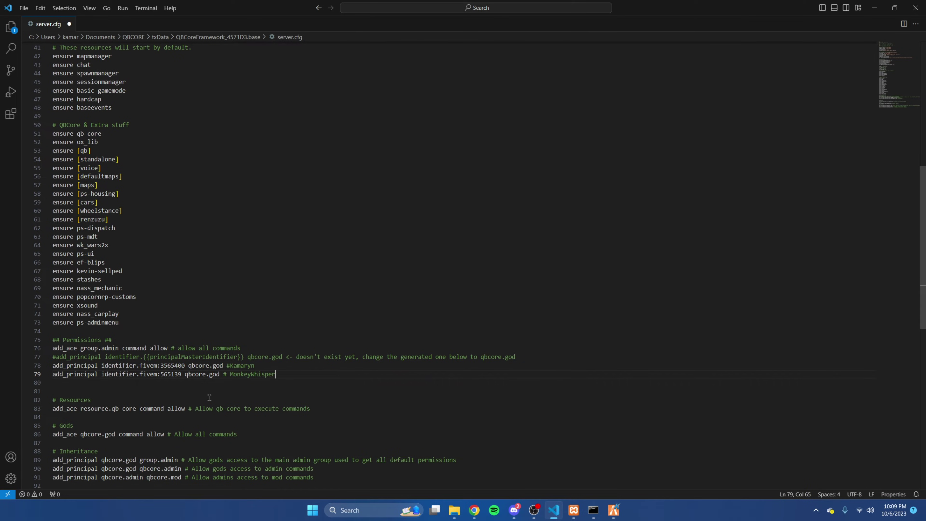
{"action": "left_click_drag", "start_coordinate": [140, 374], "coordinate": [181, 374]}
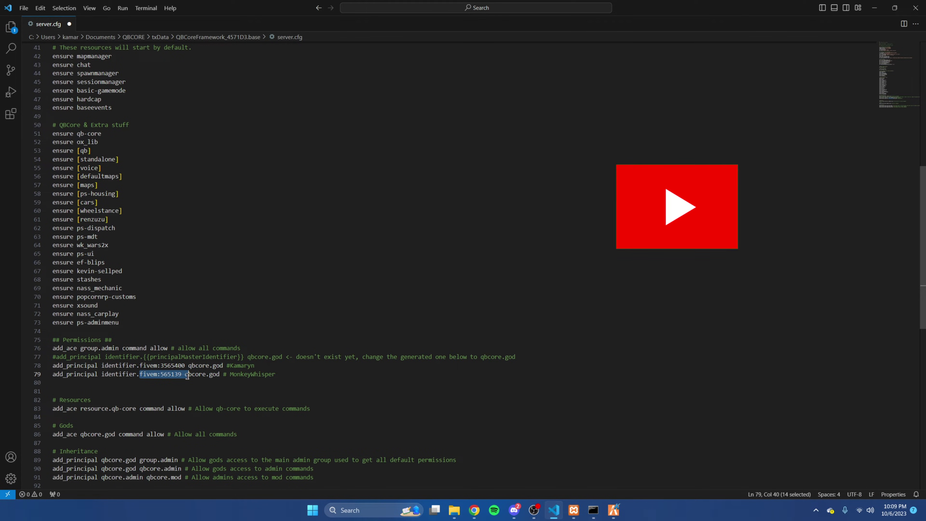
{"action": "key", "text": "ctrl+v"}
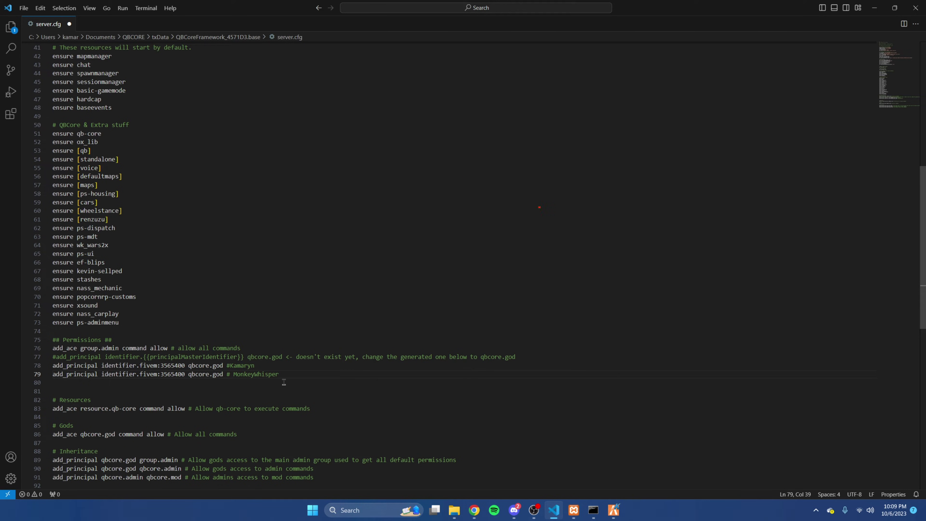
{"action": "left_click_drag", "start_coordinate": [297, 377], "coordinate": [236, 376]}
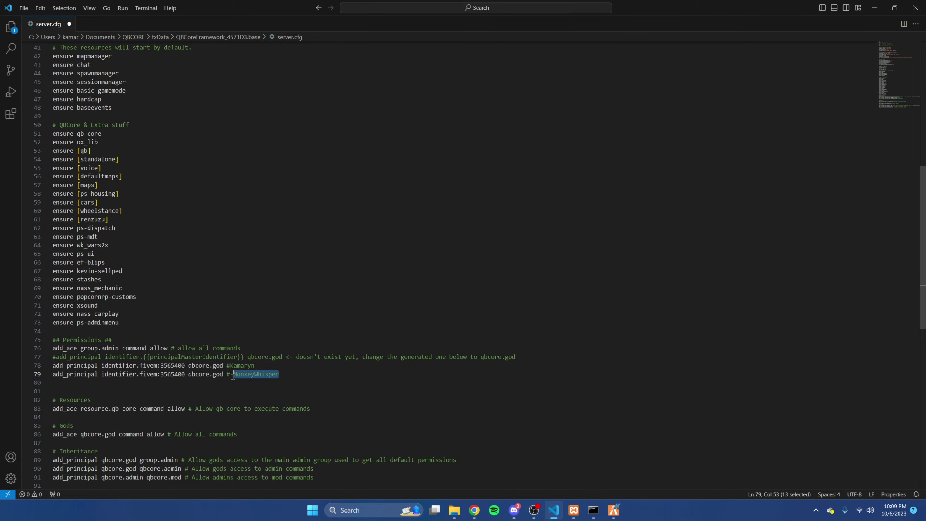
{"action": "type", "text": "Joe"}
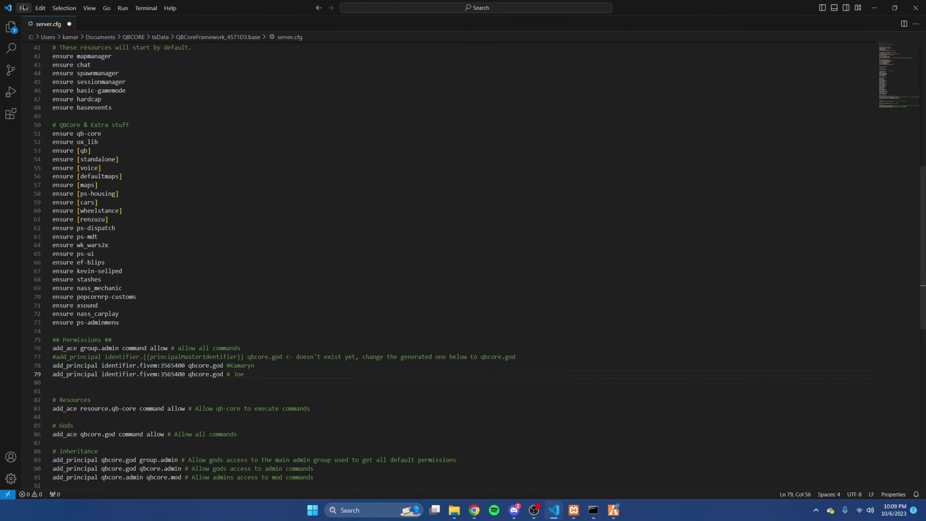
{"action": "left_click", "coordinate": [24, 8]}
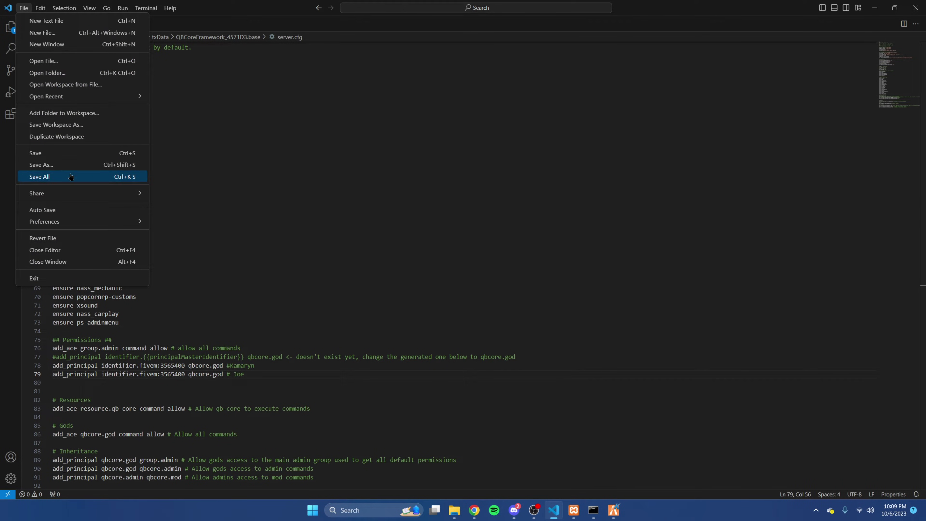
{"action": "left_click", "coordinate": [35, 153]}
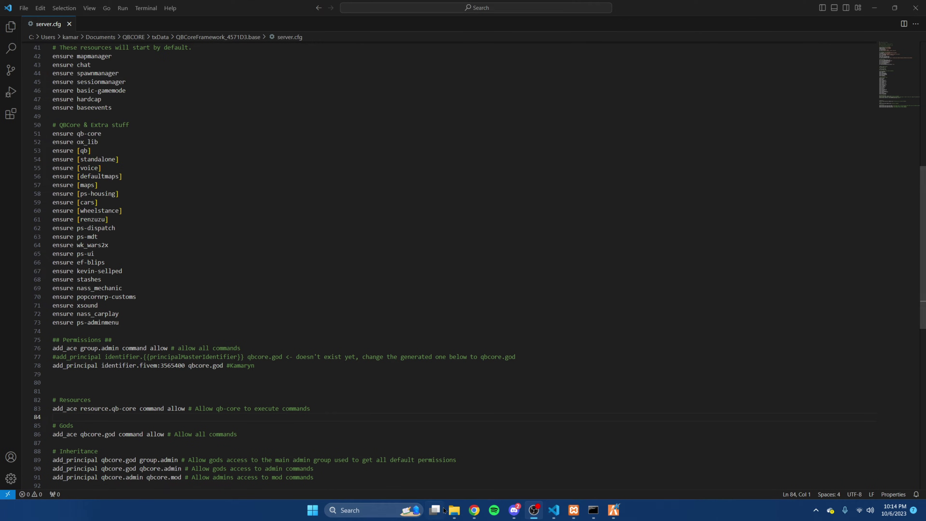
Open the config file from the resources/ps-adminmenu/shared folder in VS Code.
{"action": "left_click", "coordinate": [454, 510]}
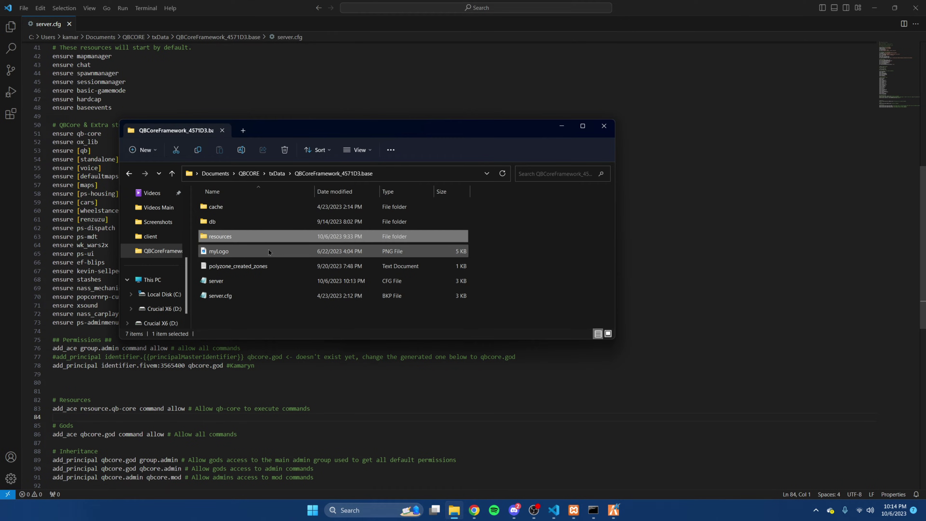
{"action": "scroll", "coordinate": [259, 245], "scroll_direction": "down", "scroll_amount": 4}
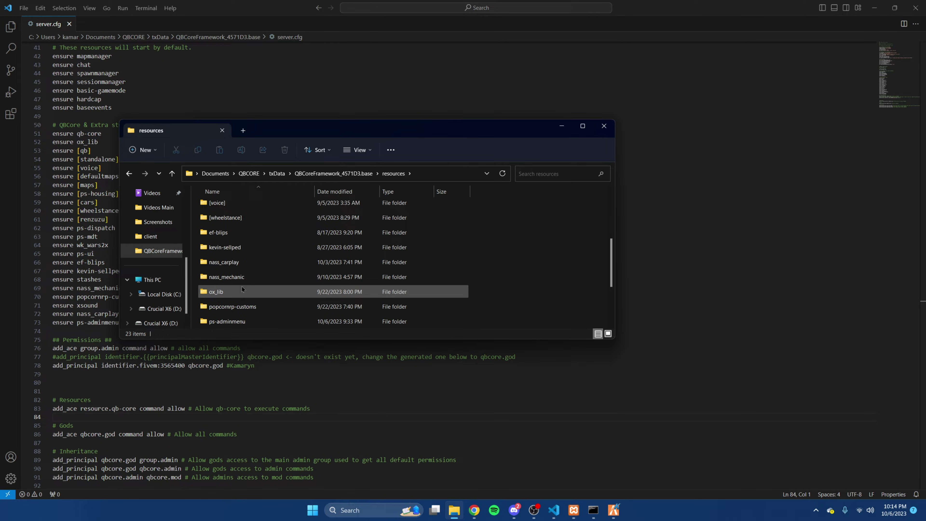
{"action": "double_click", "coordinate": [233, 277]}
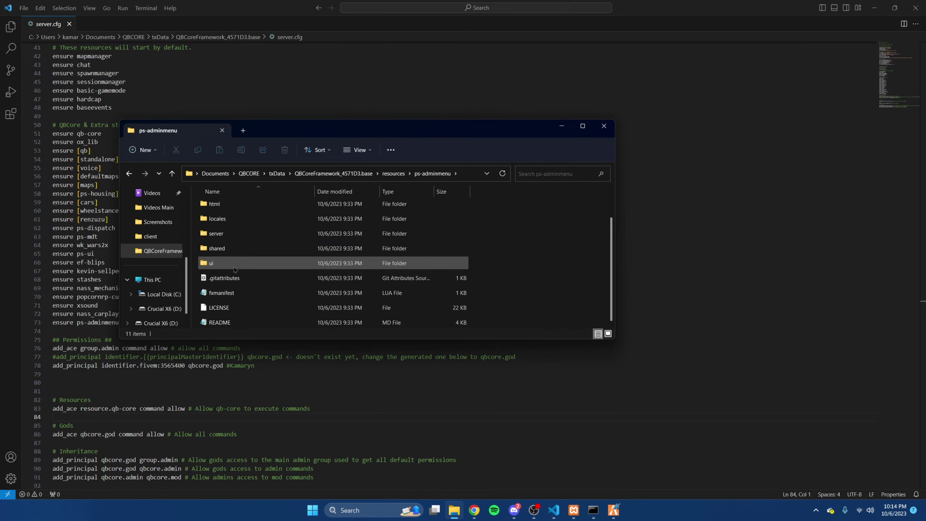
{"action": "double_click", "coordinate": [230, 248]}
{"action": "right_click", "coordinate": [228, 213]}
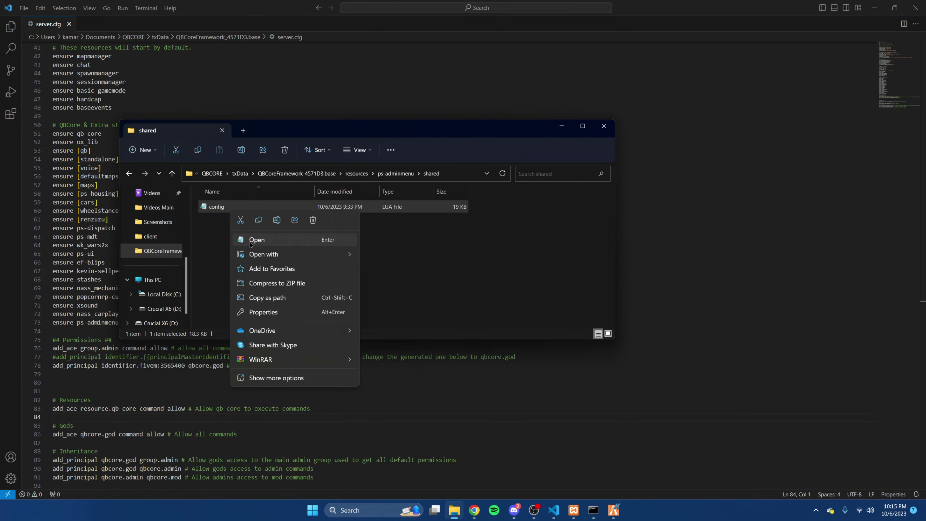
{"action": "mouse_move", "coordinate": [342, 254]}
{"action": "left_click", "coordinate": [378, 254]}
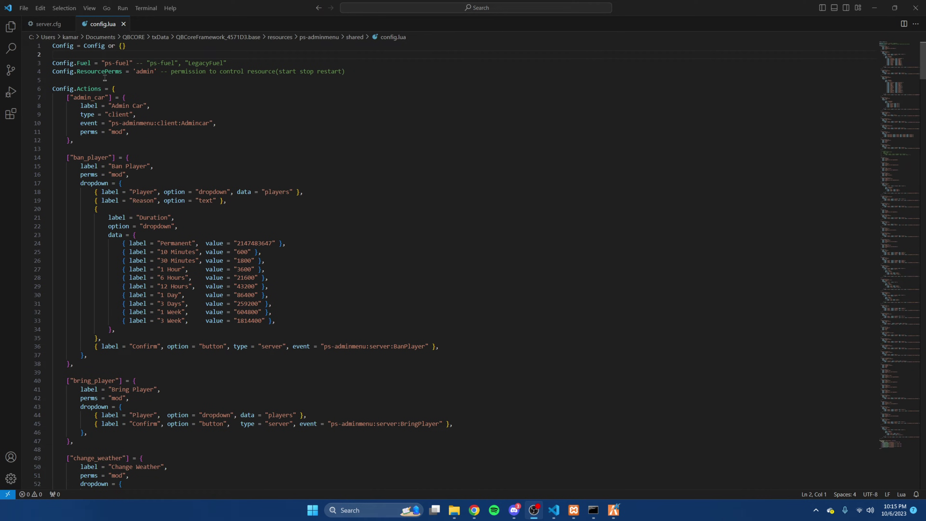
Set Config.Fuel to "LegacyFuel" in config.lua.
{"action": "left_click_drag", "start_coordinate": [104, 63], "coordinate": [129, 62]}
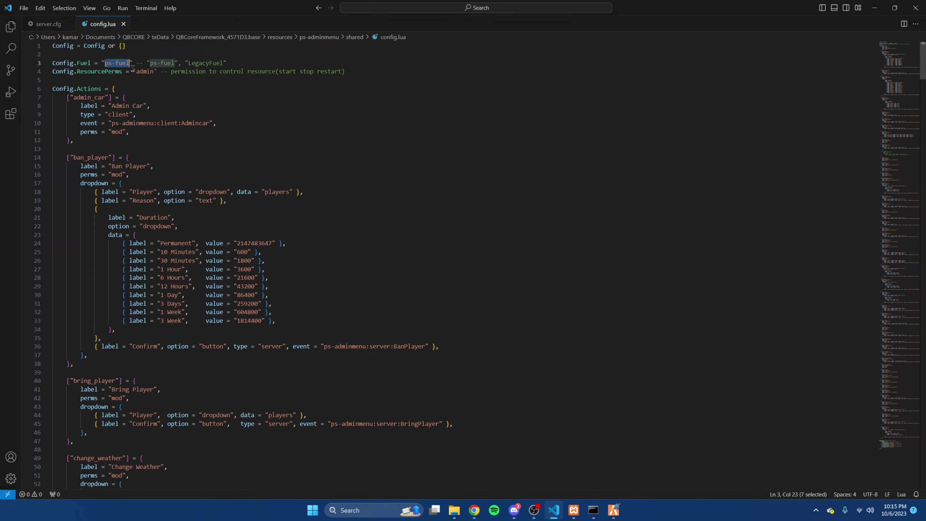
{"action": "type", "text": "LegacyFu"}
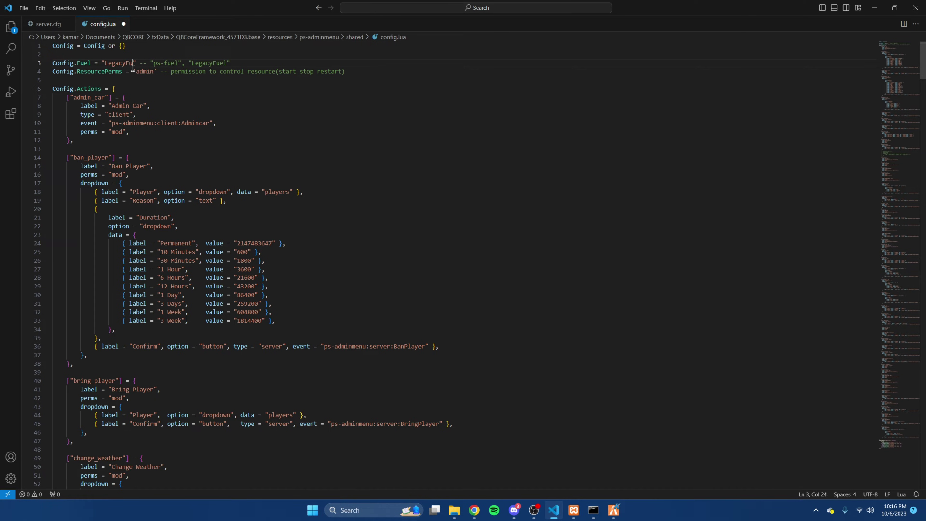
{"action": "type", "text": "el"}
Change the perms value of the ban_player action in config.lua to "admin".
{"action": "scroll", "coordinate": [238, 156], "scroll_direction": "down", "scroll_amount": 10}
{"action": "scroll", "coordinate": [179, 223], "scroll_direction": "up", "scroll_amount": 10}
{"action": "scroll", "coordinate": [127, 136], "scroll_direction": "down", "scroll_amount": 2}
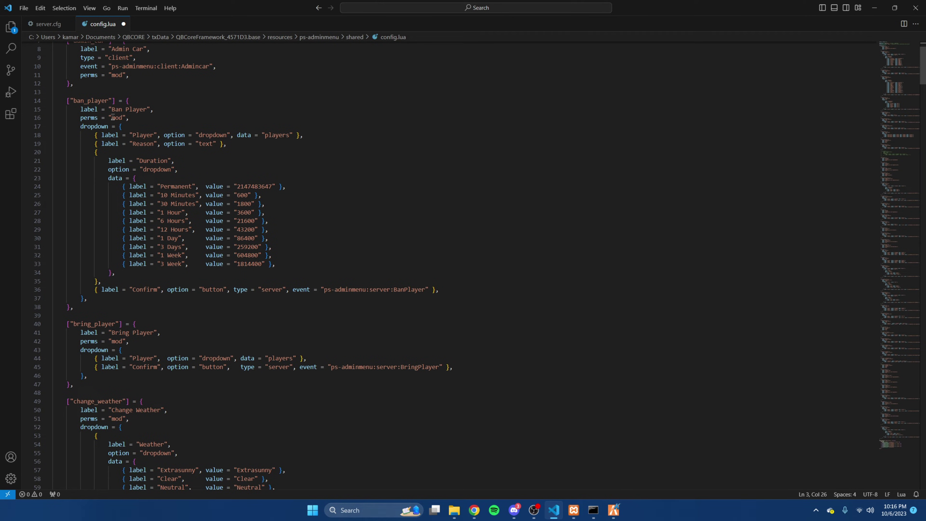
{"action": "double_click", "coordinate": [113, 117]}
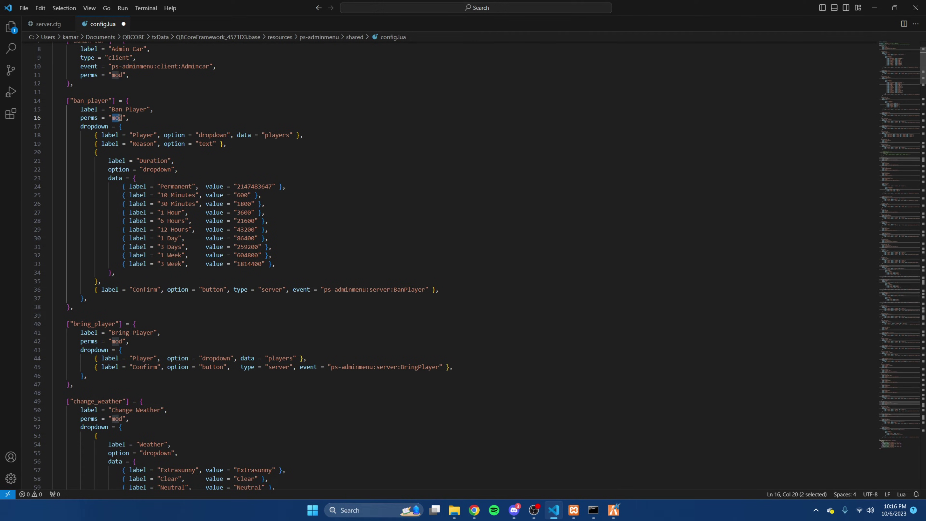
{"action": "type", "text": "admin"}
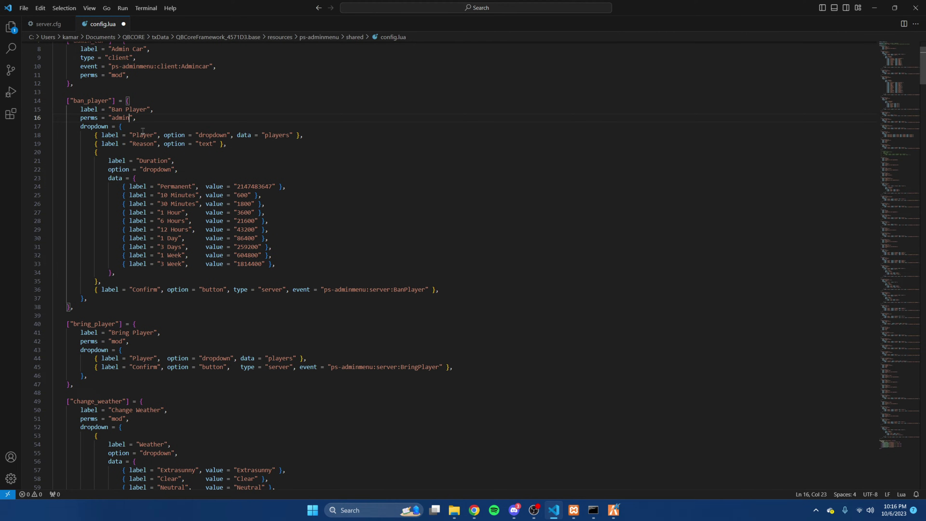
{"action": "left_click", "coordinate": [316, 151]}
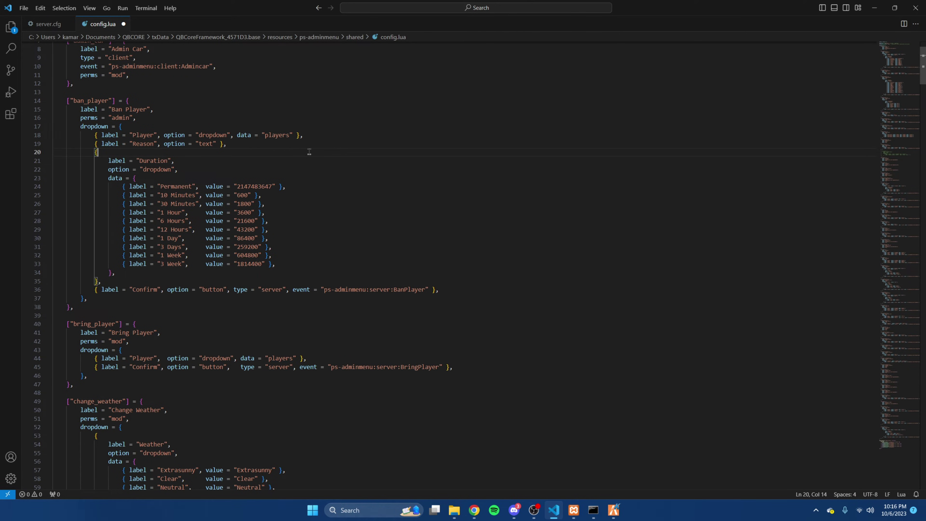
Review the permissions of the following actions in config.lua and save the file.
{"action": "scroll", "coordinate": [136, 184], "scroll_direction": "down", "scroll_amount": 6}
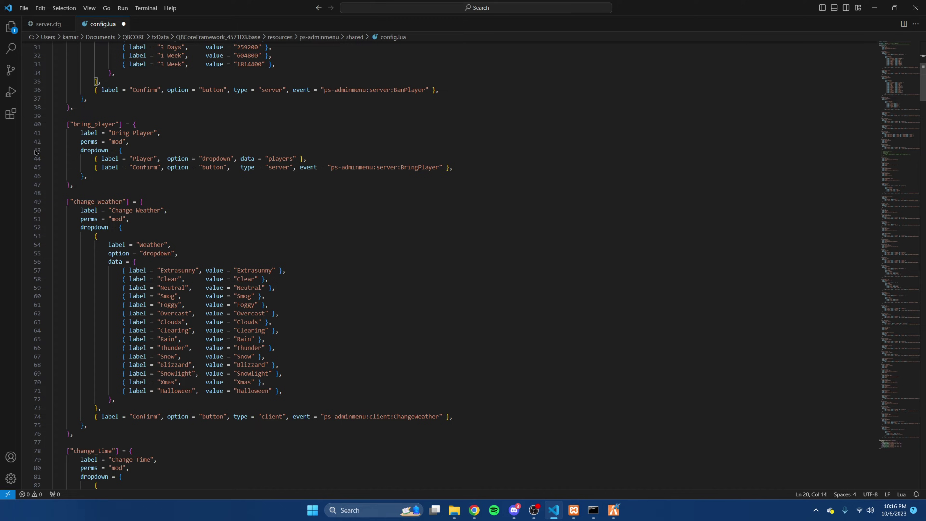
{"action": "scroll", "coordinate": [106, 182], "scroll_direction": "down", "scroll_amount": 10}
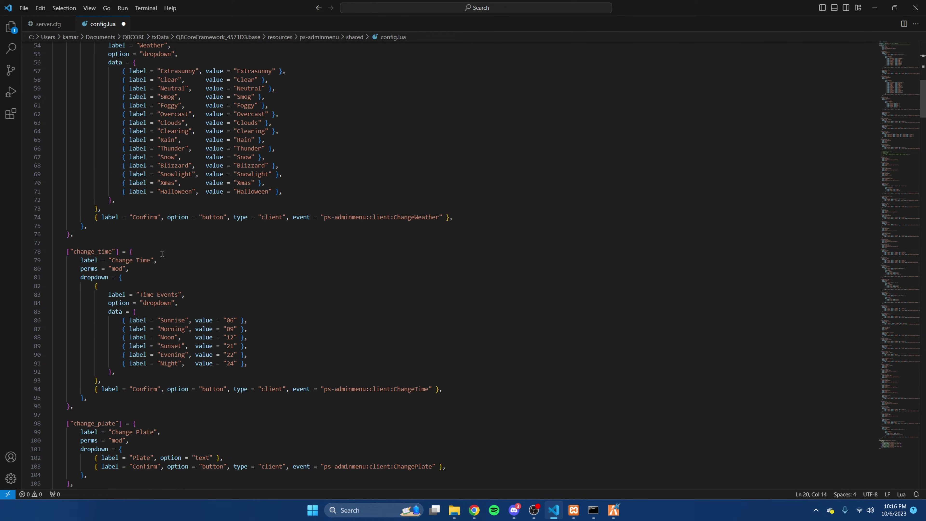
{"action": "scroll", "coordinate": [153, 258], "scroll_direction": "down", "scroll_amount": 12}
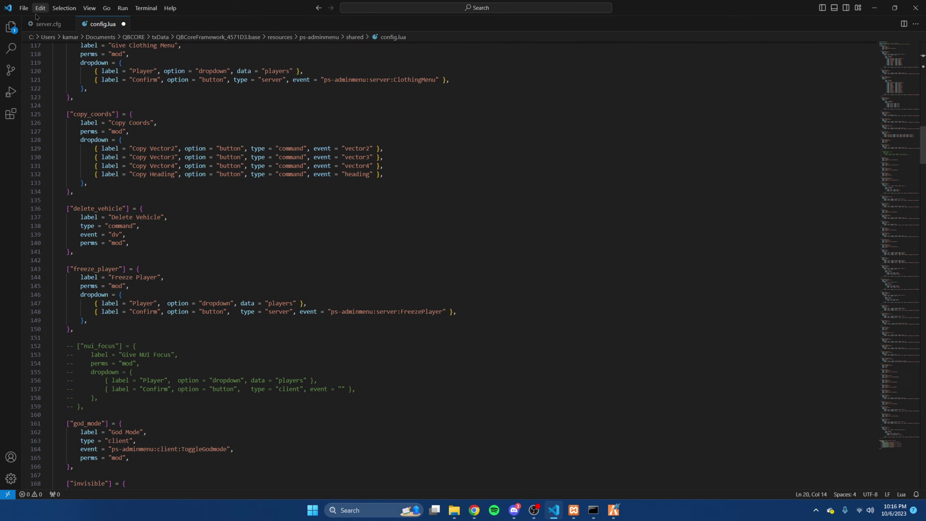
{"action": "left_click", "coordinate": [23, 8]}
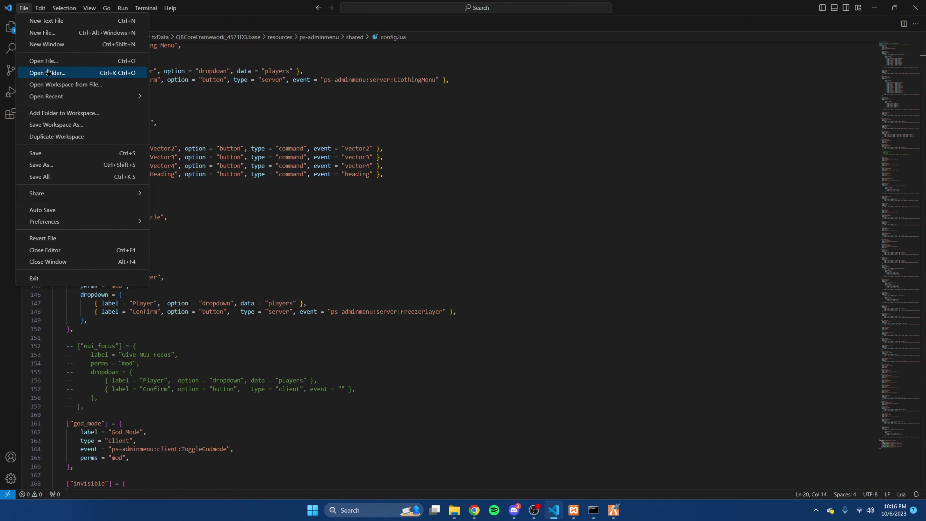
{"action": "left_click", "coordinate": [76, 153]}
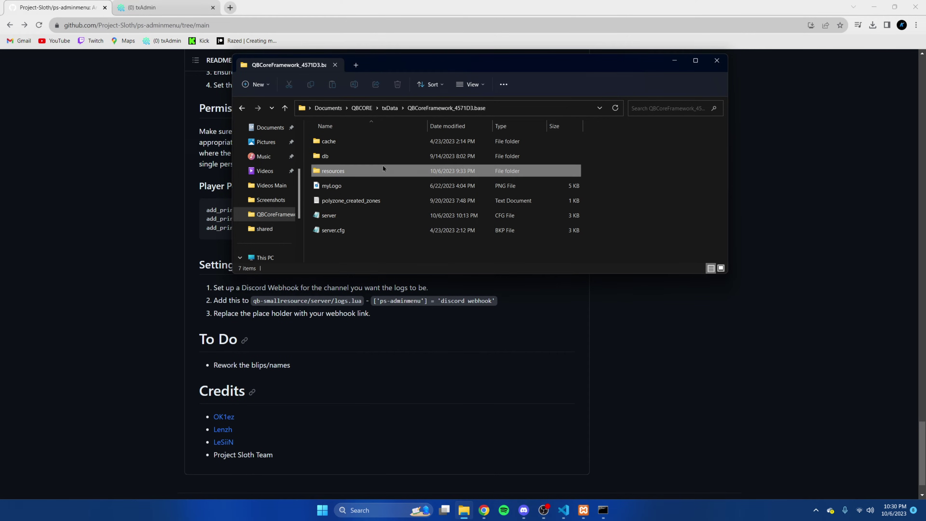
Open the logs file from the resources/[qb]/qb-smallresources/server folder in VS Code.
{"action": "double_click", "coordinate": [383, 168]}
{"action": "double_click", "coordinate": [341, 214]}
{"action": "scroll", "coordinate": [344, 221], "scroll_direction": "down", "scroll_amount": 5}
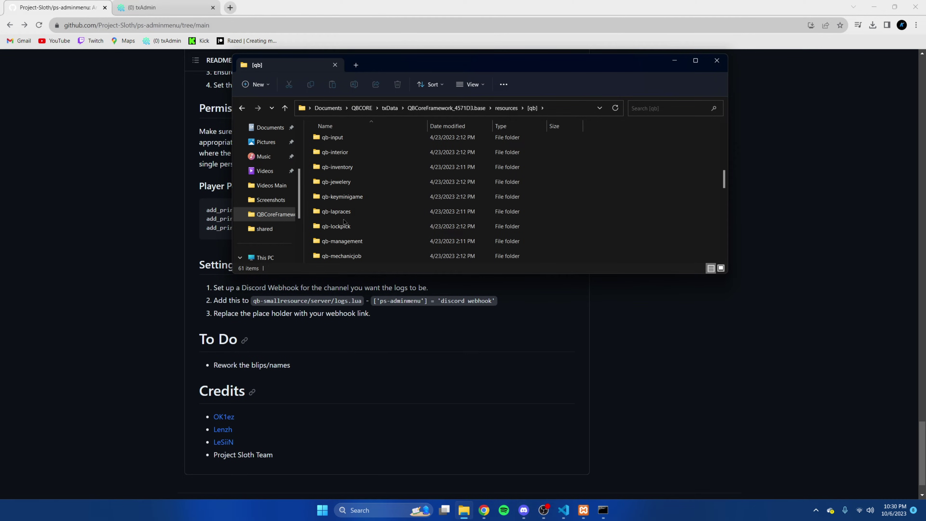
{"action": "scroll", "coordinate": [344, 222], "scroll_direction": "down", "scroll_amount": 5}
{"action": "double_click", "coordinate": [350, 210]}
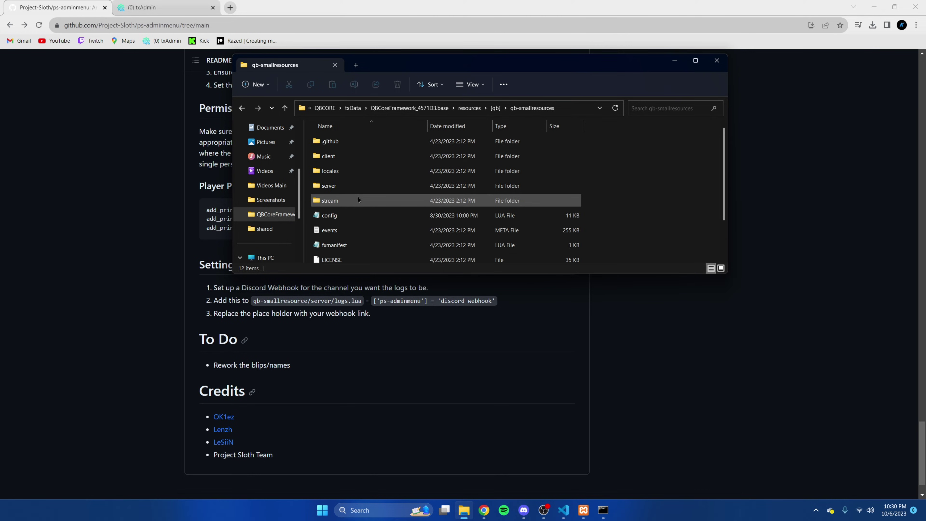
{"action": "double_click", "coordinate": [350, 186]}
{"action": "right_click", "coordinate": [351, 186]}
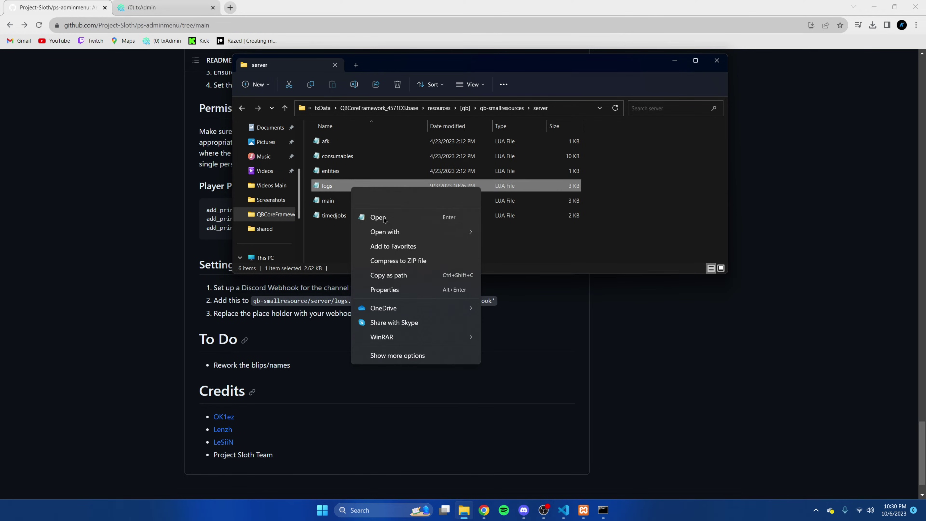
{"action": "mouse_move", "coordinate": [419, 232]}
{"action": "left_click", "coordinate": [527, 177]}
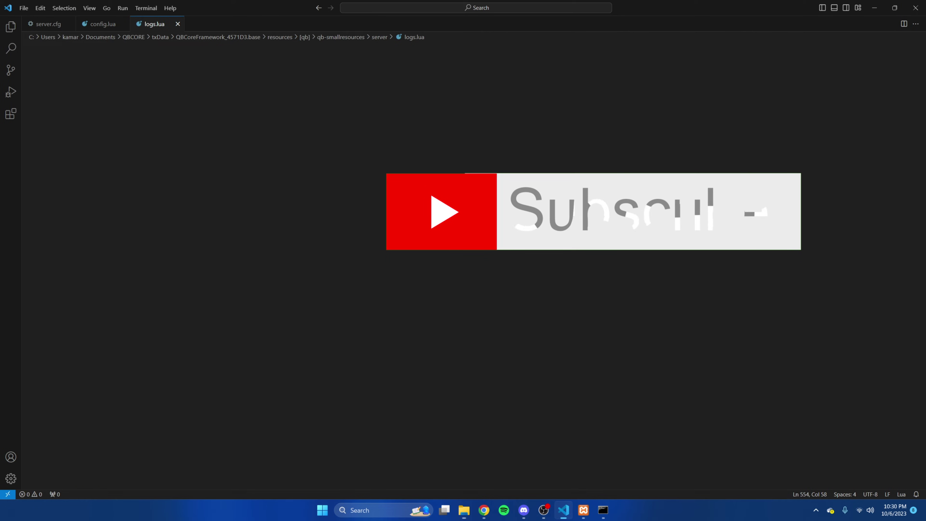
Copy the README's ['ps-adminmenu'] = 'discord webhook' entry and paste it into logs.lua on a new line below the pshousing entry.
{"action": "scroll", "coordinate": [370, 230], "scroll_direction": "down", "scroll_amount": 1}
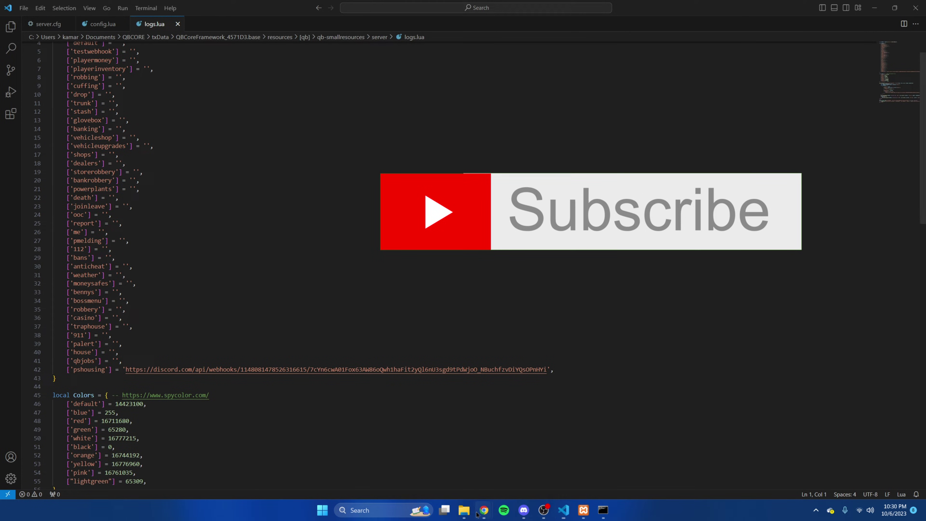
{"action": "left_click", "coordinate": [484, 509]}
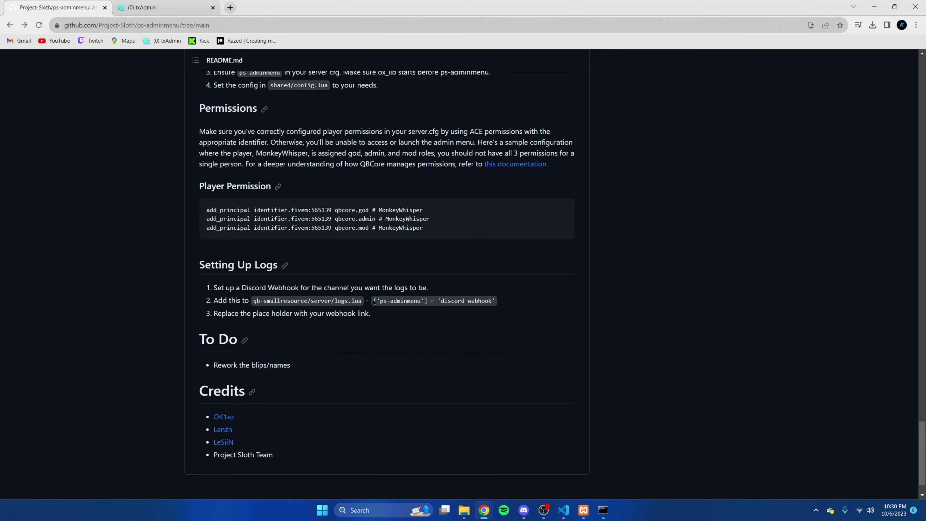
{"action": "left_click_drag", "start_coordinate": [374, 303], "coordinate": [488, 298]}
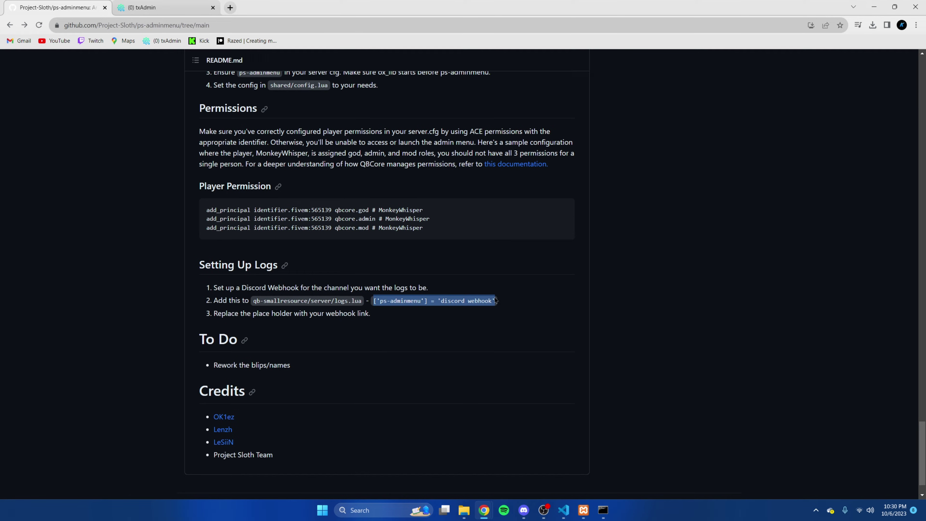
{"action": "mouse_move", "coordinate": [561, 512]}
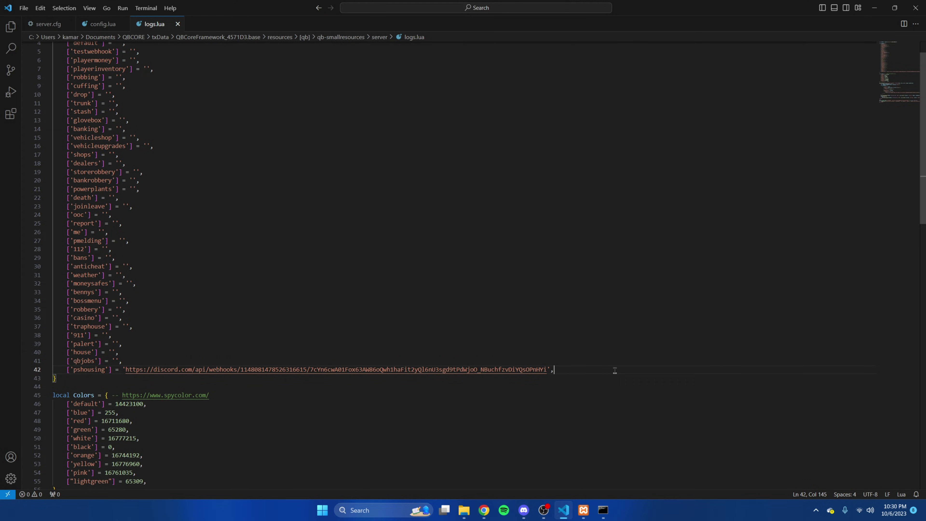
{"action": "key", "text": "Return"}
{"action": "key", "text": "ctrl+v"}
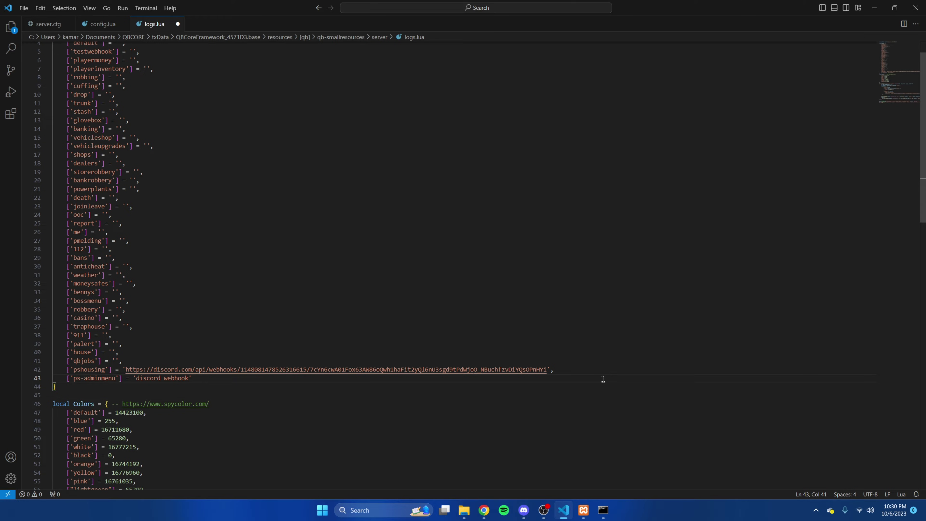
Switch to Discord and create a text channel named adminlog in the Staff category.
{"action": "left_click", "coordinate": [522, 511]}
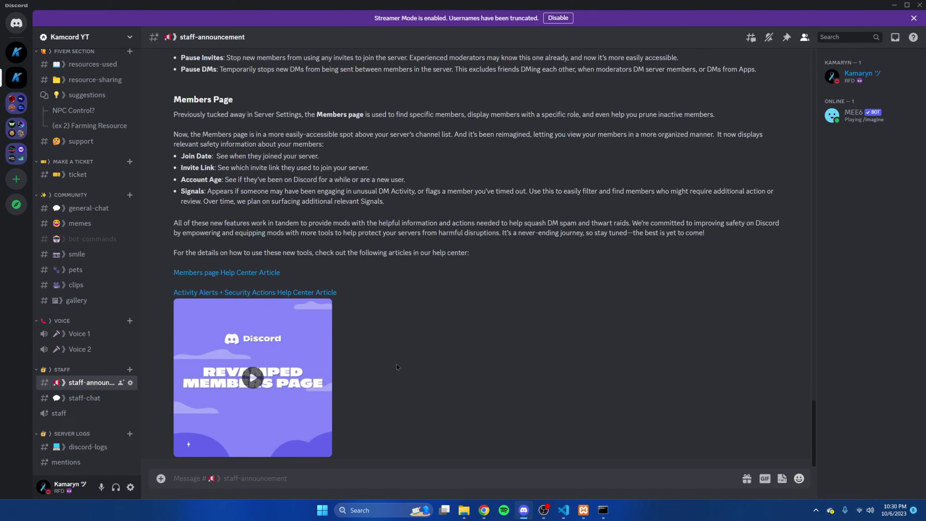
{"action": "left_click", "coordinate": [130, 370]}
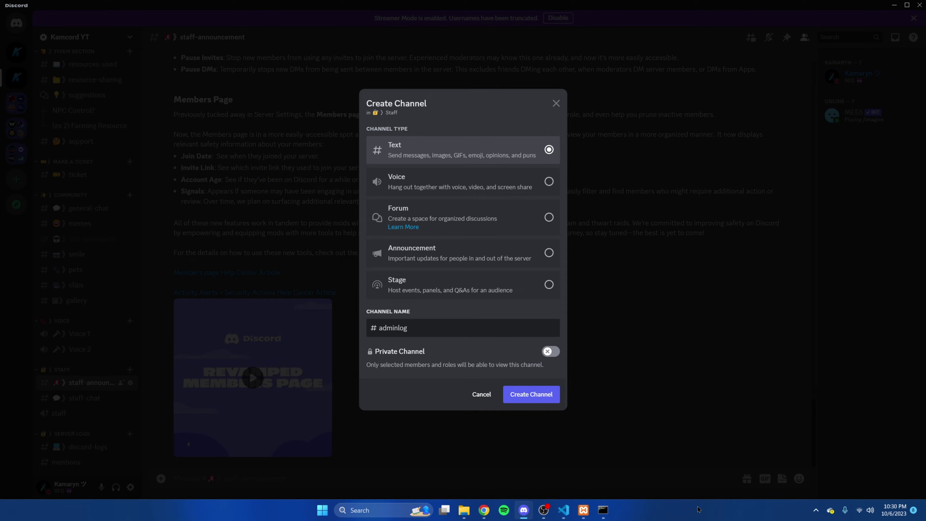
{"action": "left_click", "coordinate": [526, 389]}
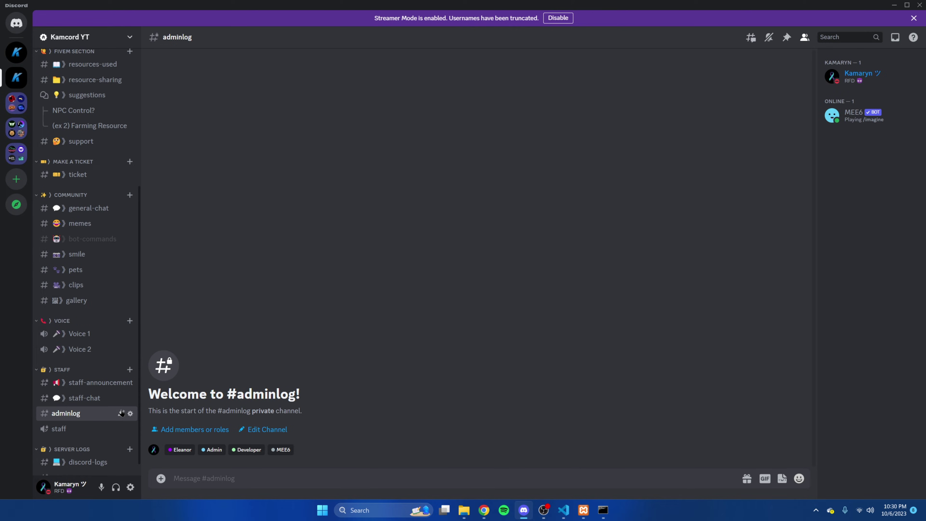
Create a webhook in the adminlog channel's integrations and copy its URL.
{"action": "left_click", "coordinate": [130, 413]}
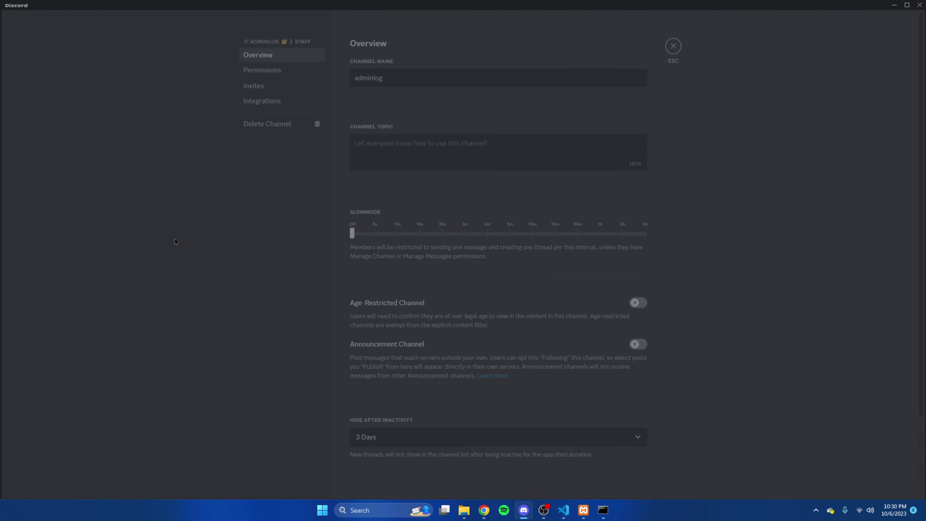
{"action": "left_click", "coordinate": [277, 99]}
{"action": "left_click", "coordinate": [610, 134]}
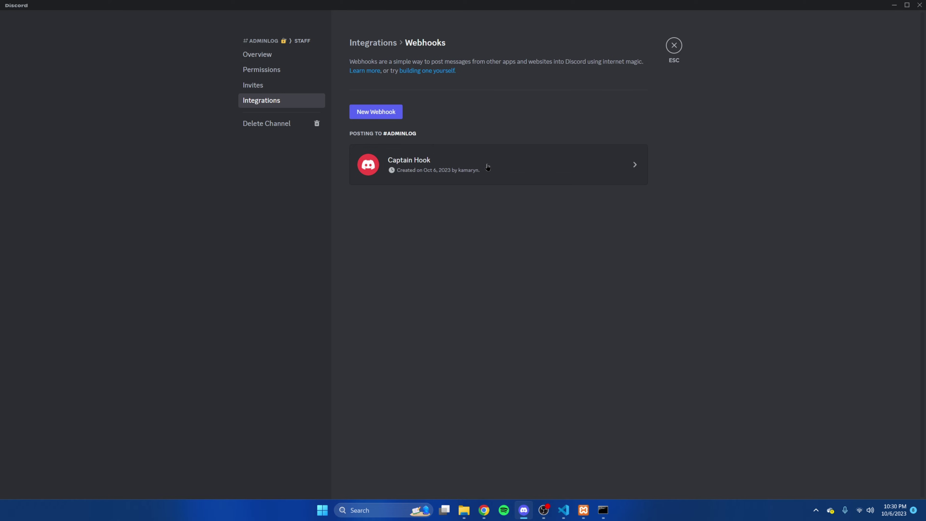
{"action": "left_click", "coordinate": [487, 167]}
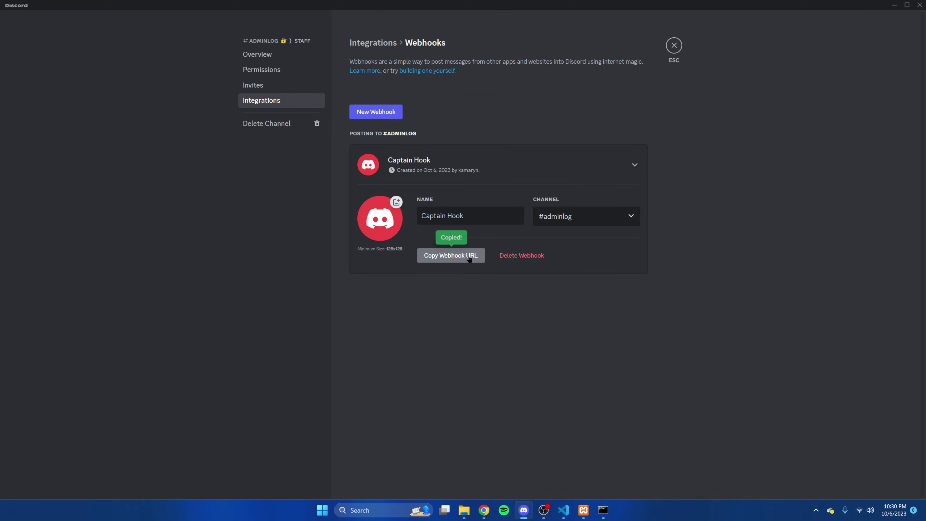
Switch to VS Code, paste the webhook URL as the ps-adminmenu value in logs.lua and save the file.
{"action": "left_click", "coordinate": [565, 516]}
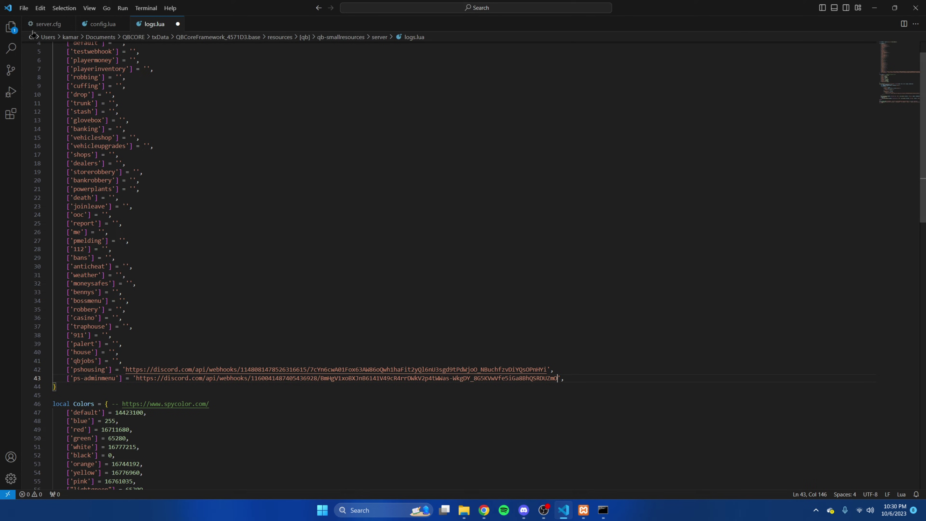
{"action": "left_click", "coordinate": [23, 8]}
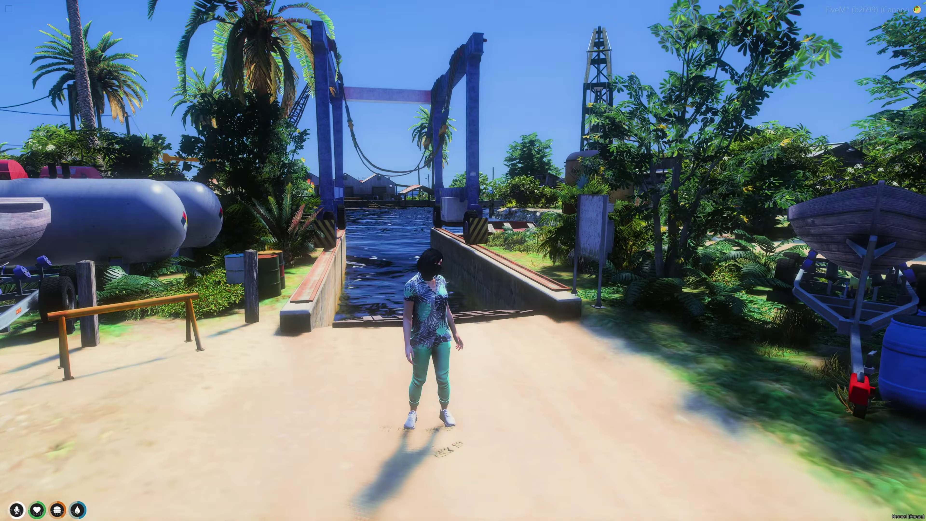
Switch to the FiveM game, open the admin menu with the /admin chat command and expand it to full size.
{"action": "type", "text": "t/admin"}
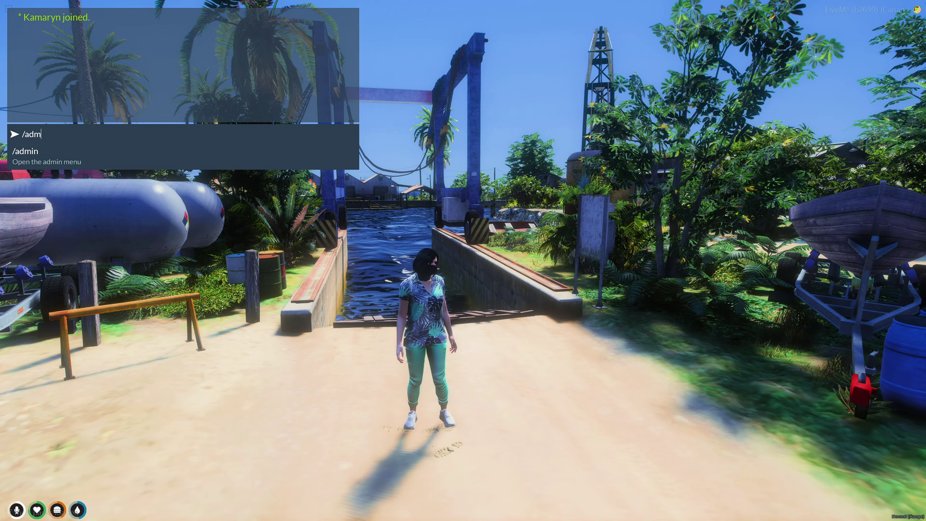
{"action": "key", "text": "Return"}
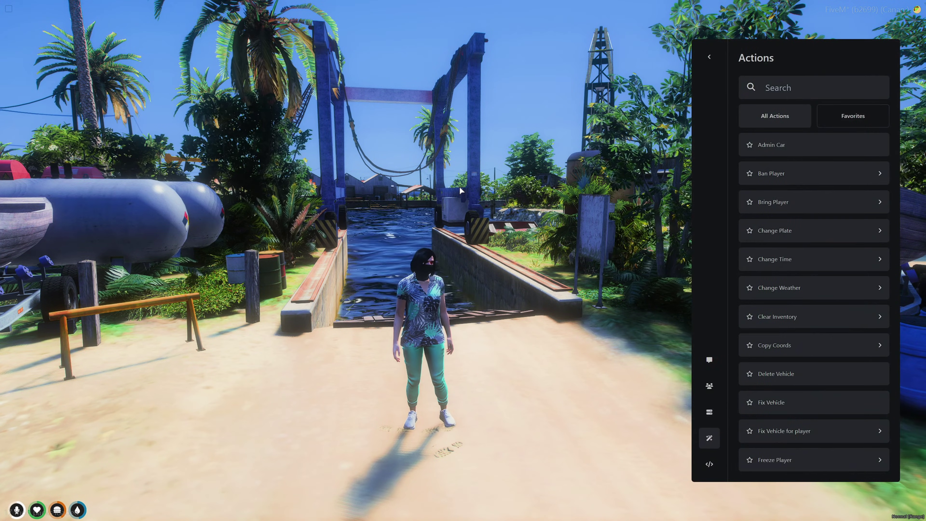
{"action": "left_click", "coordinate": [708, 57]}
{"action": "left_click", "coordinate": [204, 63]}
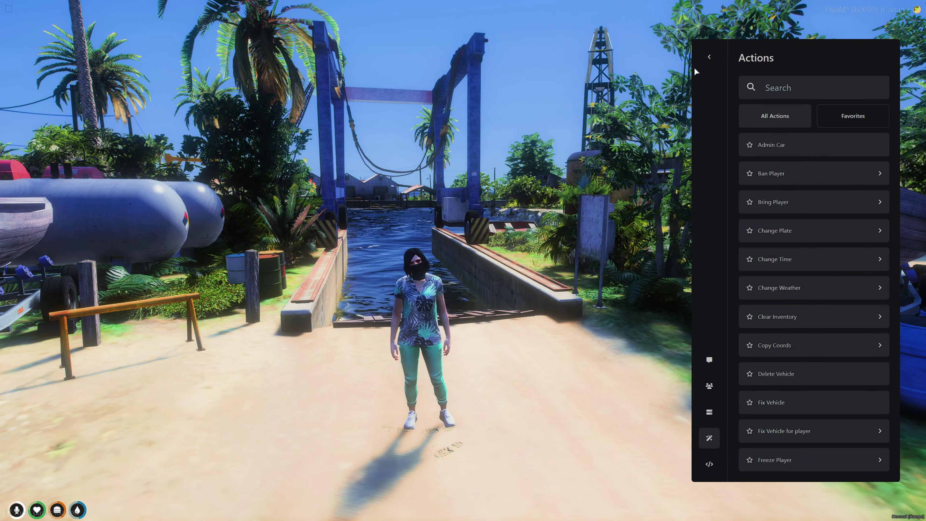
{"action": "left_click", "coordinate": [709, 56]}
Send the message Test in Staff Chat and collapse the admin menu to its compact view.
{"action": "left_click", "coordinate": [205, 359]}
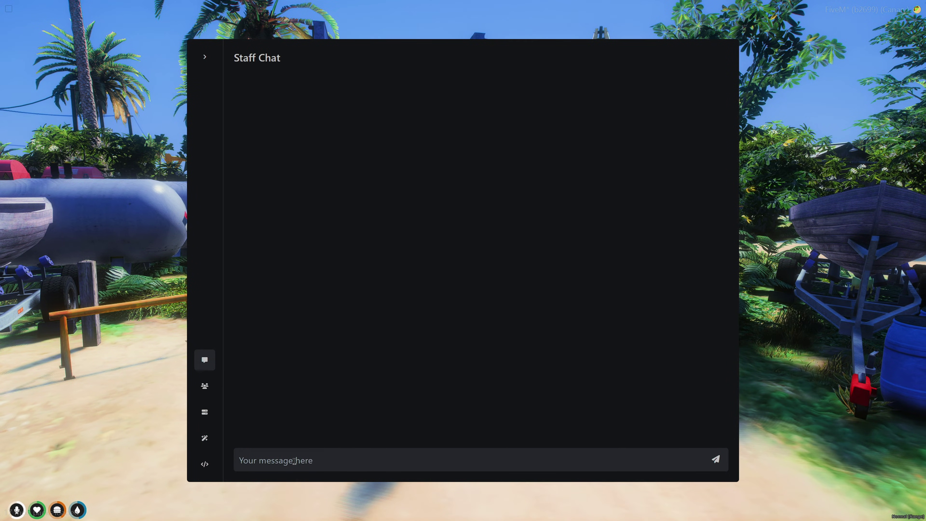
{"action": "key", "text": "Return"}
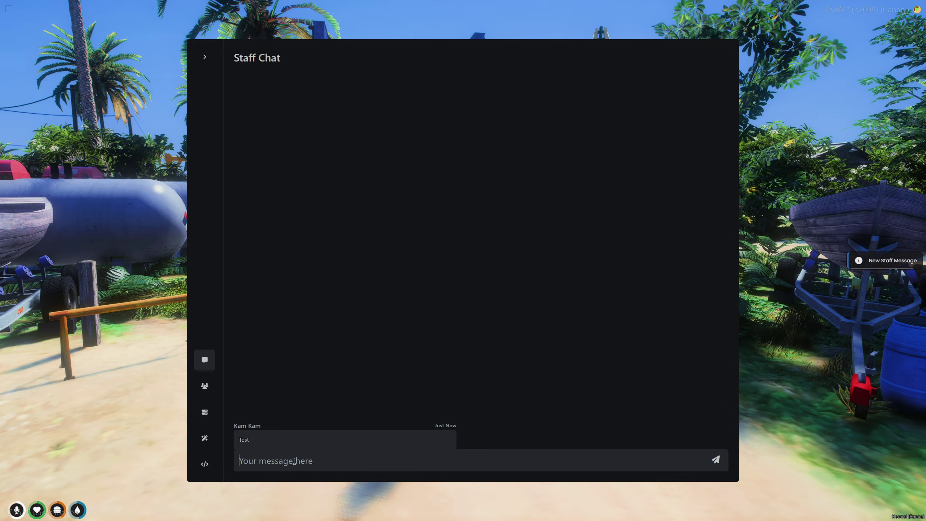
{"action": "left_click", "coordinate": [202, 66]}
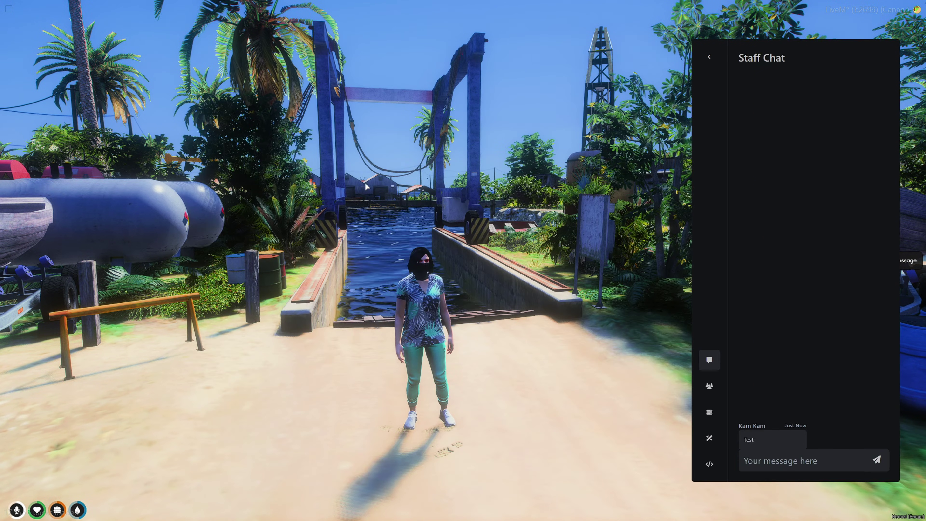
Open the online player's details in the expanded Players page and spawn their Caracara 4x4 with plate 6GO181SR.
{"action": "left_click", "coordinate": [709, 384]}
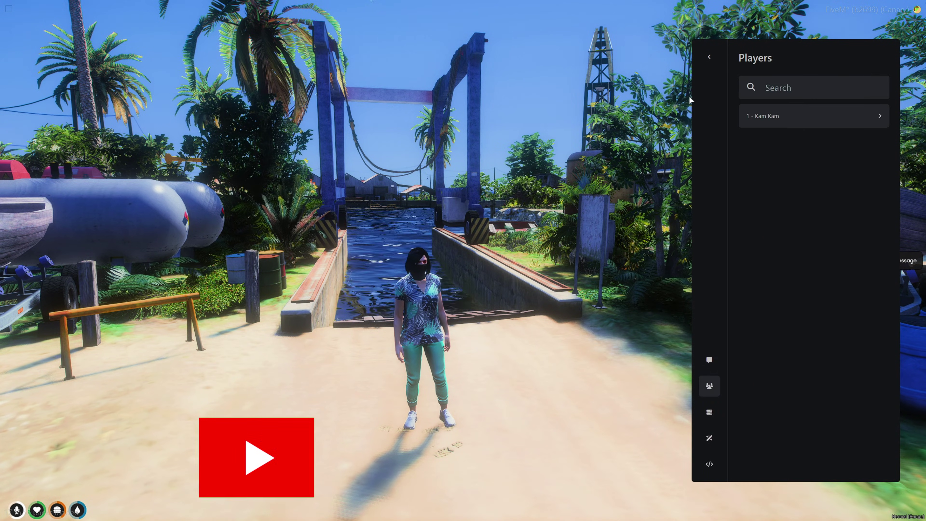
{"action": "left_click", "coordinate": [709, 57]}
{"action": "left_click", "coordinate": [308, 124]}
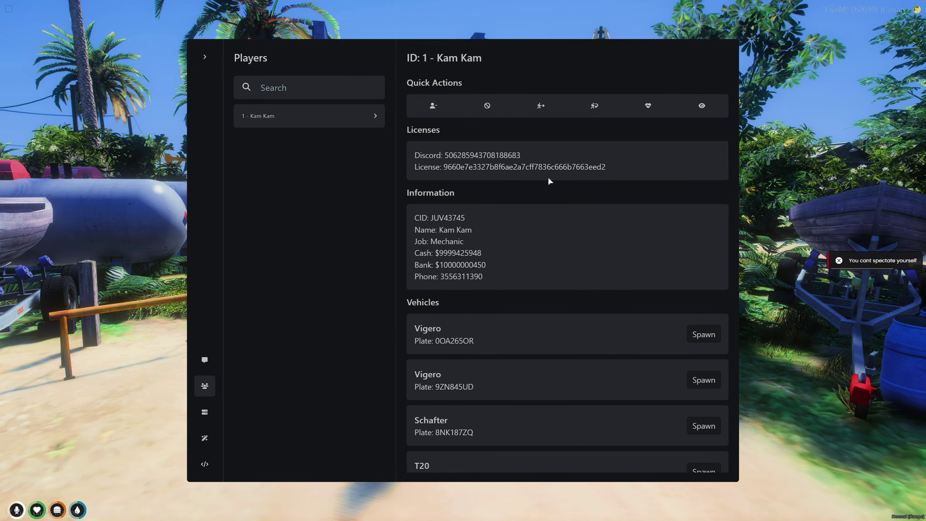
{"action": "scroll", "coordinate": [485, 222], "scroll_direction": "down", "scroll_amount": 5}
{"action": "scroll", "coordinate": [490, 256], "scroll_direction": "up", "scroll_amount": 2}
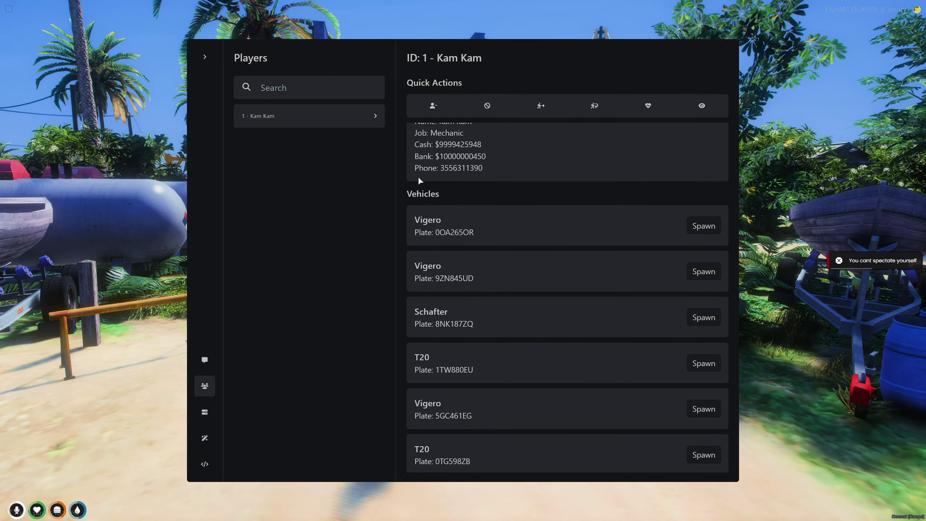
{"action": "scroll", "coordinate": [470, 155], "scroll_direction": "up", "scroll_amount": 1}
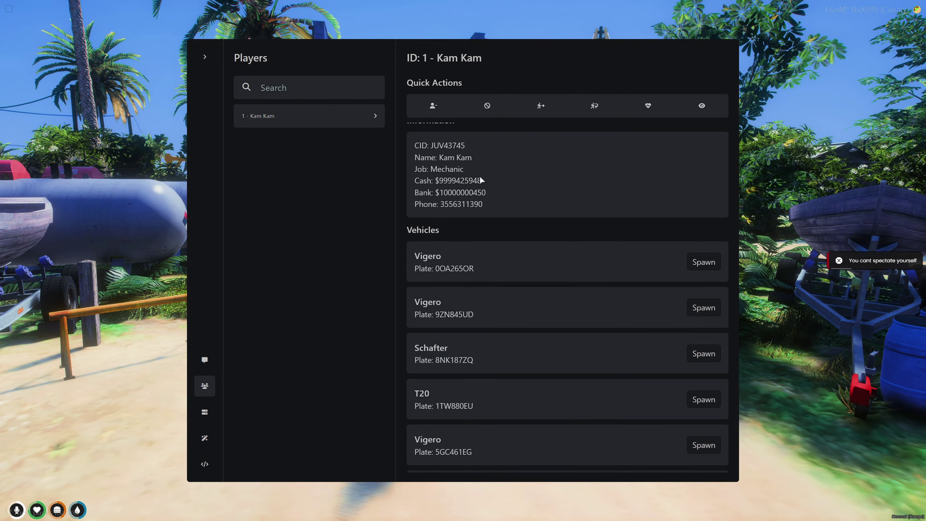
{"action": "scroll", "coordinate": [499, 237], "scroll_direction": "down", "scroll_amount": 20}
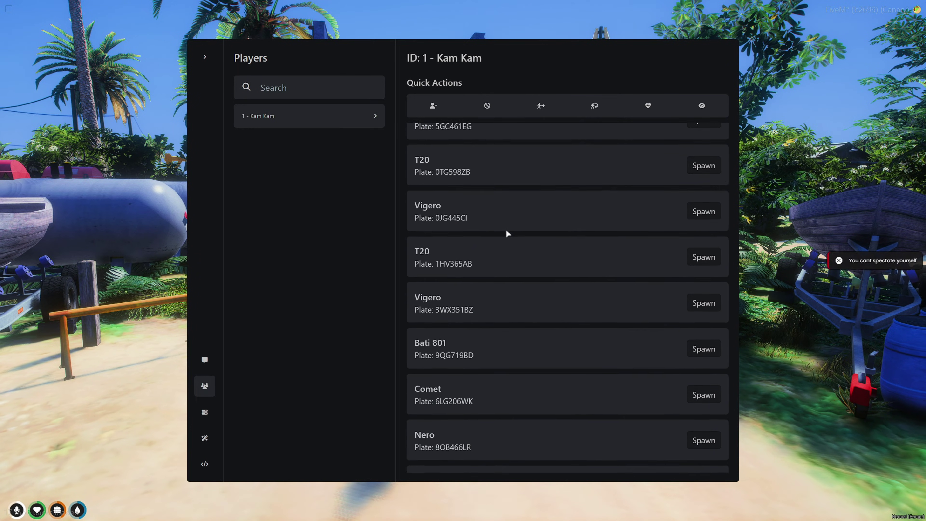
{"action": "scroll", "coordinate": [564, 306], "scroll_direction": "down", "scroll_amount": 1}
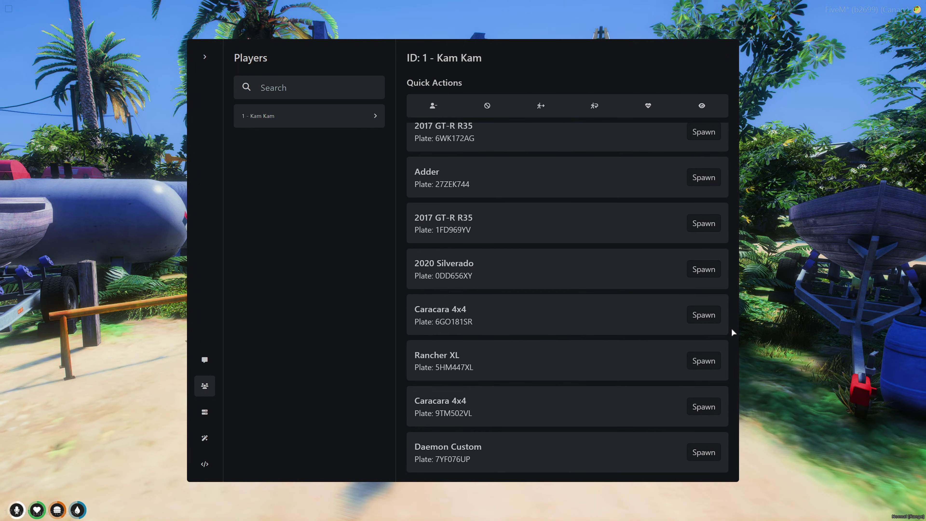
{"action": "left_click", "coordinate": [689, 321]}
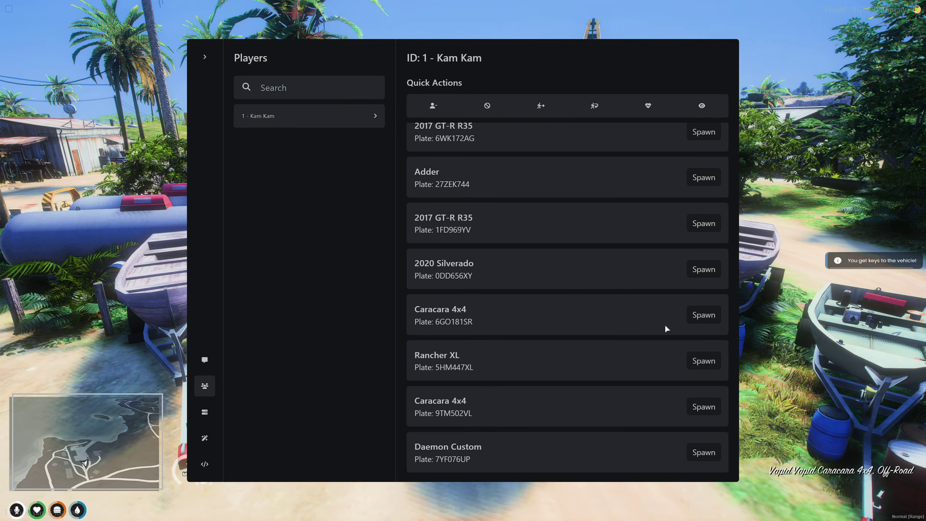
Drive the spawned truck a short way along the dirt road, get out and walk away from it.
{"action": "key", "text": "w"}
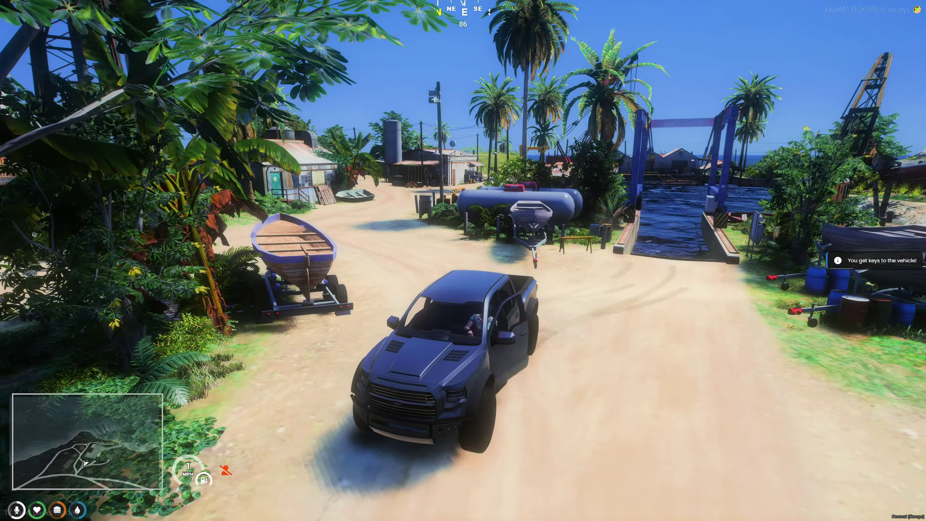
{"action": "key", "text": "f"}
{"action": "key", "text": "w"}
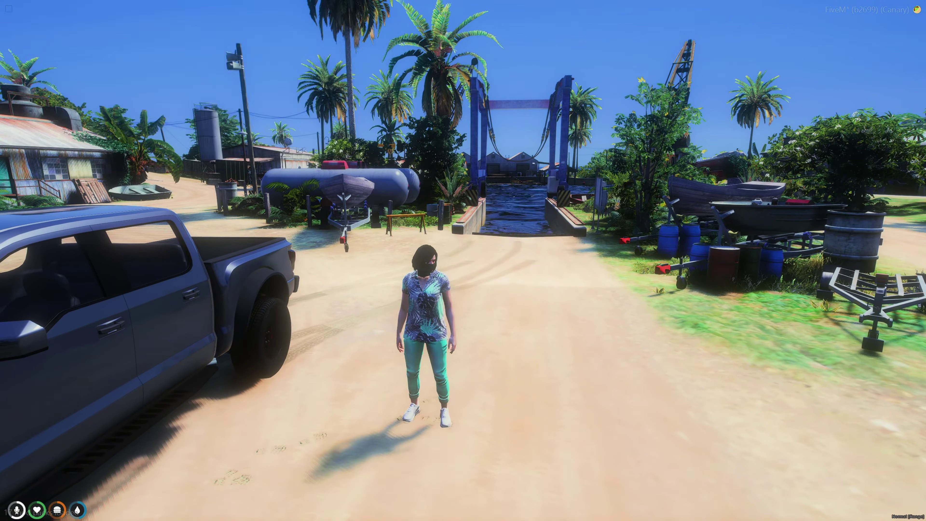
Reopen the admin menu and look through the resources listed on the Server page.
{"action": "key", "text": "F7"}
{"action": "scroll", "coordinate": [561, 340], "scroll_direction": "down", "scroll_amount": 10}
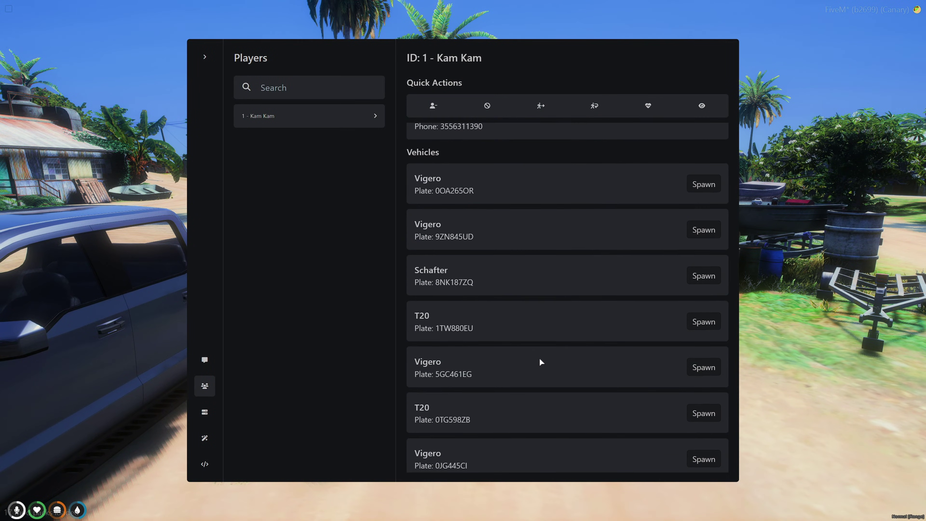
{"action": "left_click", "coordinate": [205, 412]}
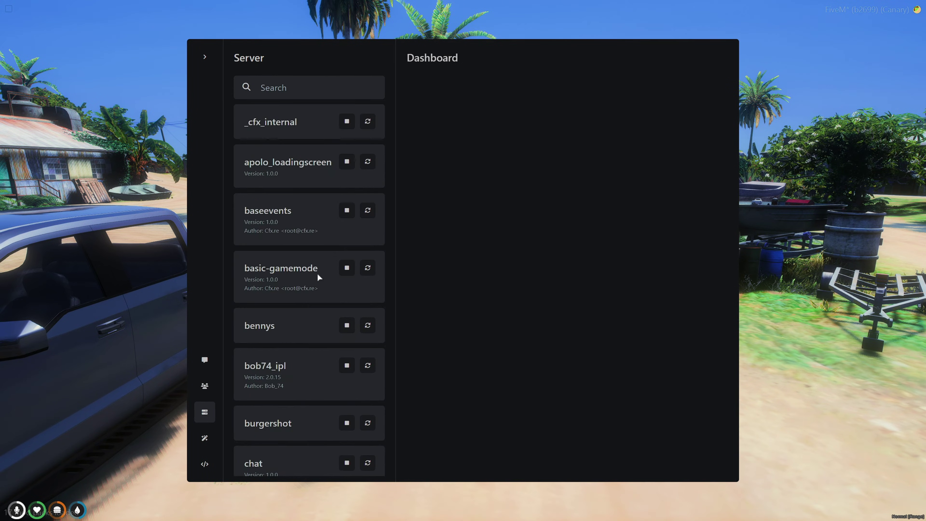
{"action": "scroll", "coordinate": [314, 273], "scroll_direction": "down", "scroll_amount": 5}
{"action": "scroll", "coordinate": [278, 226], "scroll_direction": "up", "scroll_amount": 3}
{"action": "scroll", "coordinate": [310, 134], "scroll_direction": "up", "scroll_amount": 3}
Set the server time to Sunrise using the Change Time action.
{"action": "left_click", "coordinate": [205, 438]}
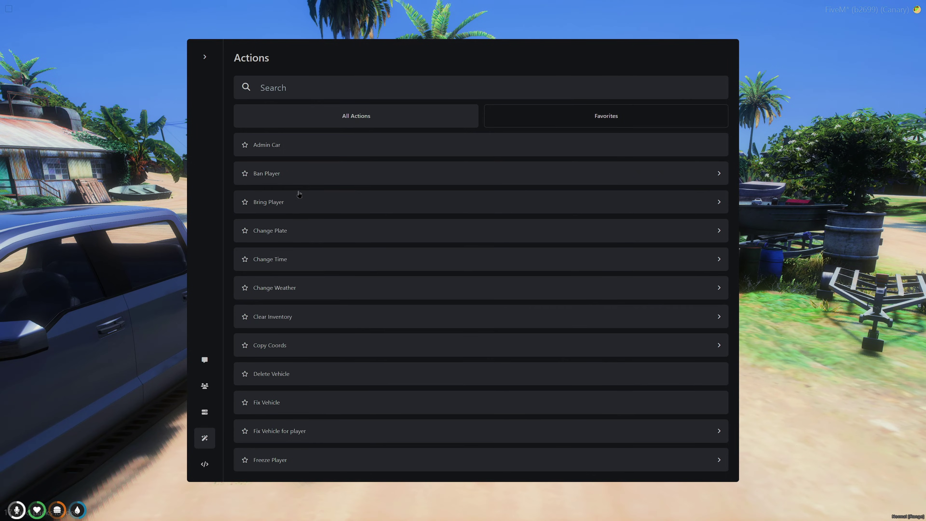
{"action": "scroll", "coordinate": [323, 196], "scroll_direction": "down", "scroll_amount": 2}
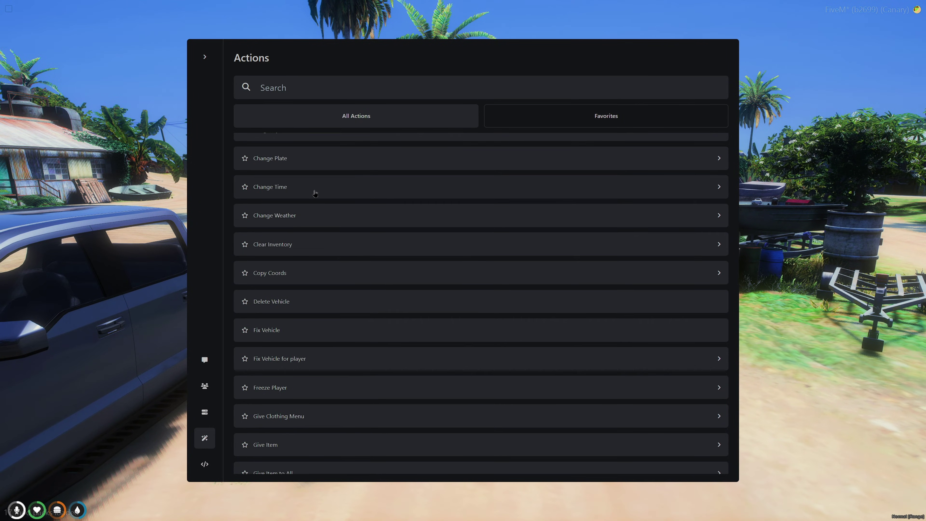
{"action": "left_click", "coordinate": [316, 193]}
{"action": "left_click", "coordinate": [278, 216]}
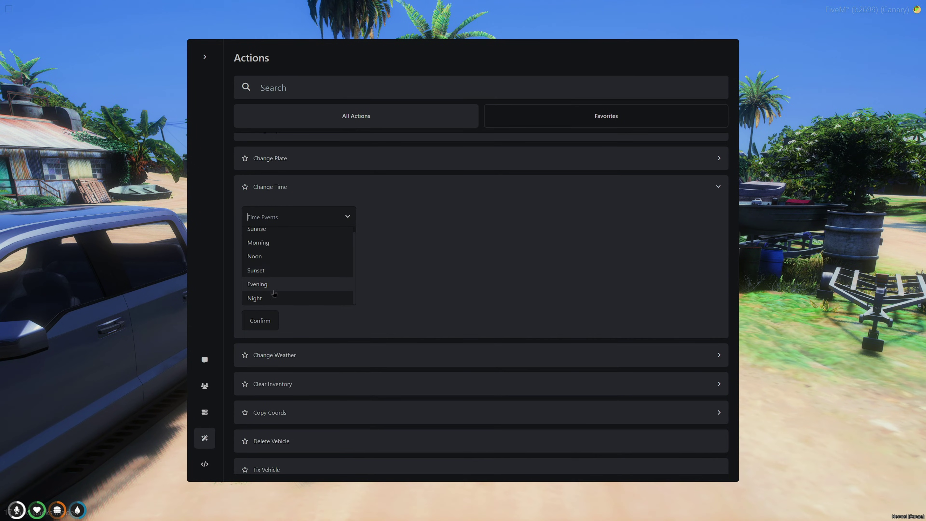
{"action": "left_click", "coordinate": [273, 297]}
{"action": "left_click", "coordinate": [272, 220]}
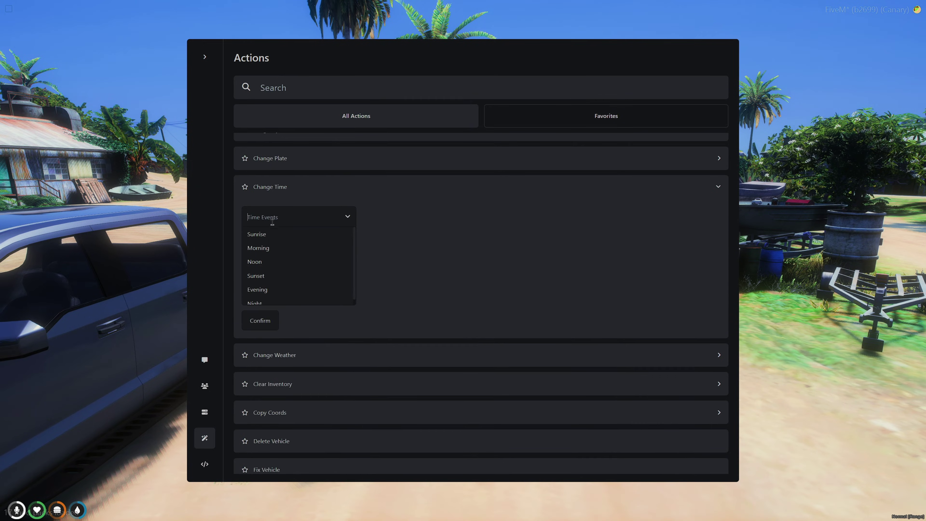
{"action": "left_click", "coordinate": [283, 236]}
{"action": "left_click", "coordinate": [260, 241]}
{"action": "left_click", "coordinate": [296, 218]}
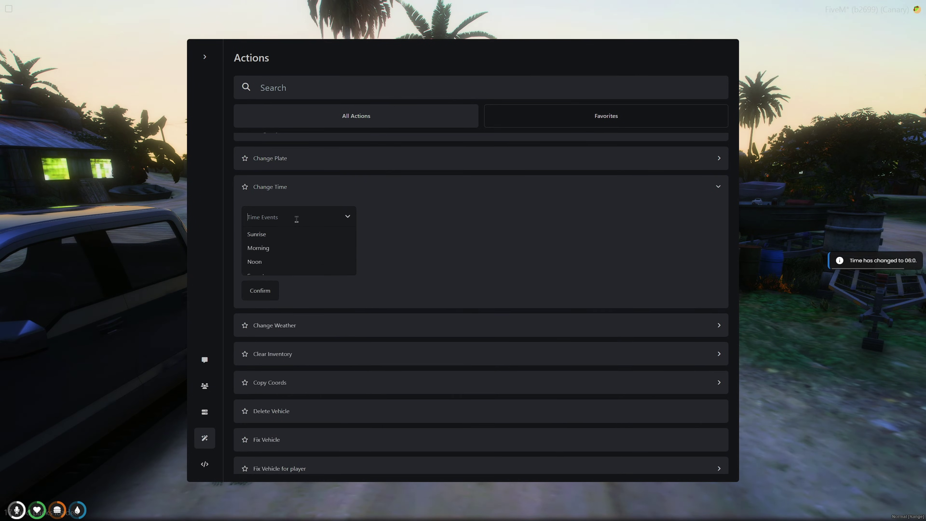
Set the weather to Snow using the Change Weather action.
{"action": "left_click", "coordinate": [290, 355]}
{"action": "scroll", "coordinate": [324, 301], "scroll_direction": "down", "scroll_amount": 1}
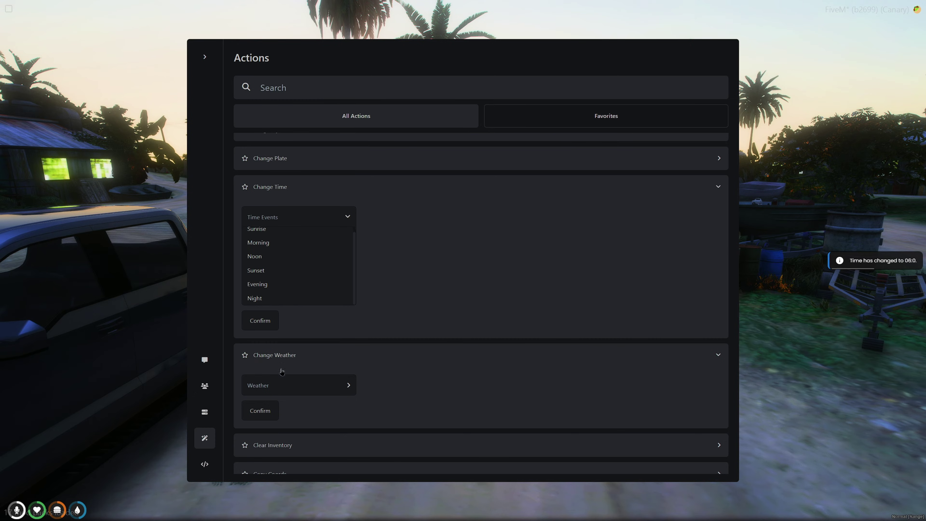
{"action": "left_click", "coordinate": [291, 385]}
{"action": "scroll", "coordinate": [293, 370], "scroll_direction": "down", "scroll_amount": 3}
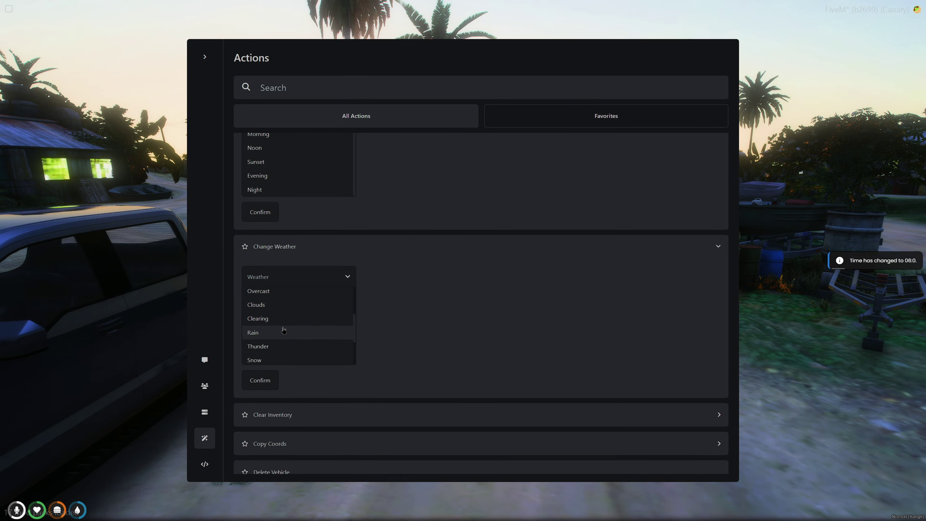
{"action": "left_click", "coordinate": [269, 360]}
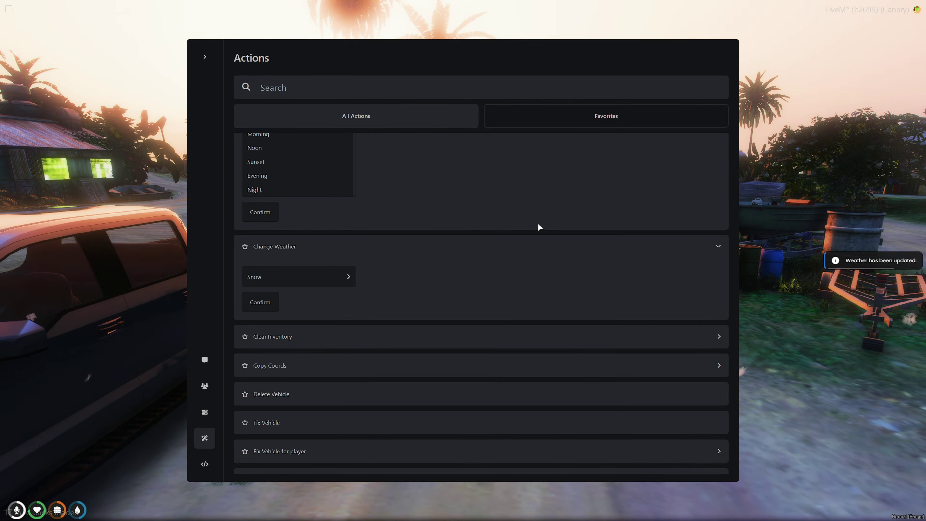
Inspect the Clear Inventory action's options and the actions listed below it.
{"action": "scroll", "coordinate": [500, 231], "scroll_direction": "down", "scroll_amount": 1}
{"action": "scroll", "coordinate": [500, 231], "scroll_direction": "down", "scroll_amount": 1}
{"action": "left_click", "coordinate": [431, 259]}
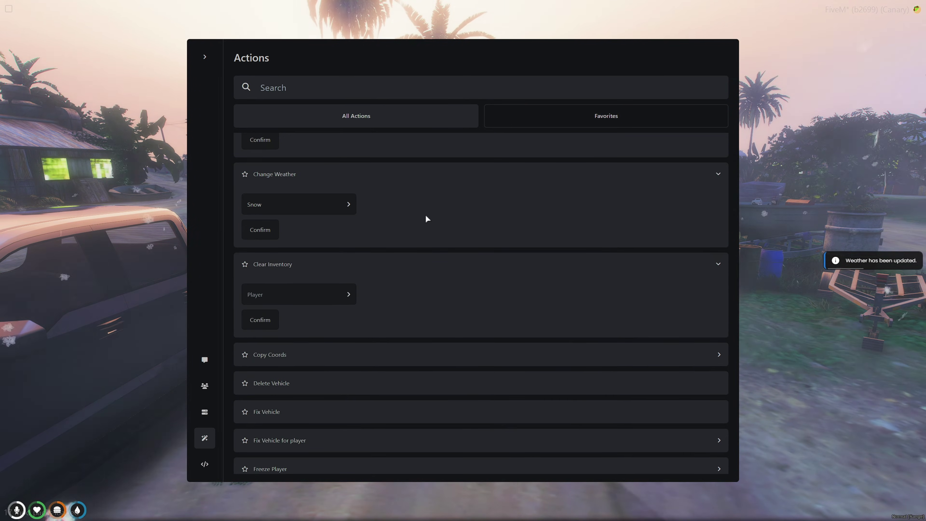
{"action": "scroll", "coordinate": [427, 216], "scroll_direction": "down", "scroll_amount": 2}
{"action": "scroll", "coordinate": [426, 214], "scroll_direction": "down", "scroll_amount": 4}
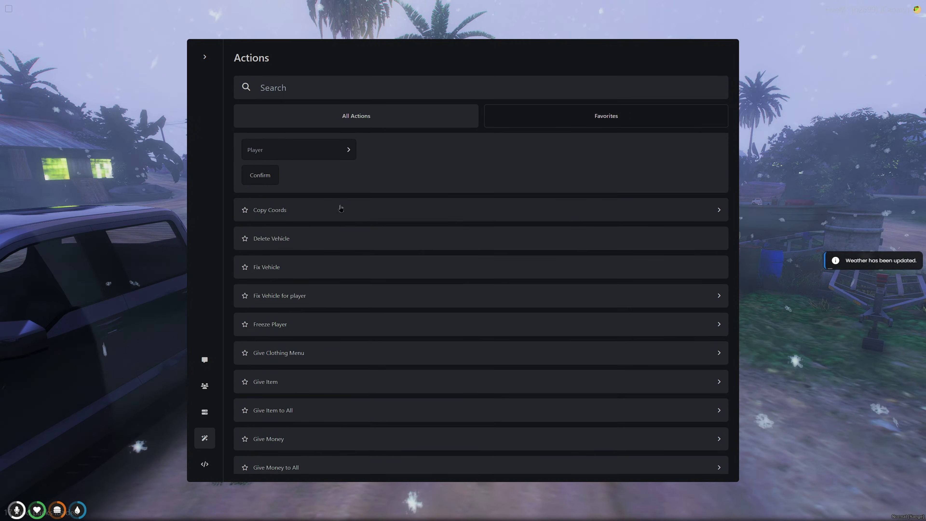
{"action": "scroll", "coordinate": [350, 215], "scroll_direction": "down", "scroll_amount": 2}
Give the clothing menu to the online player using the Give Clothing Menu action.
{"action": "left_click", "coordinate": [351, 215]}
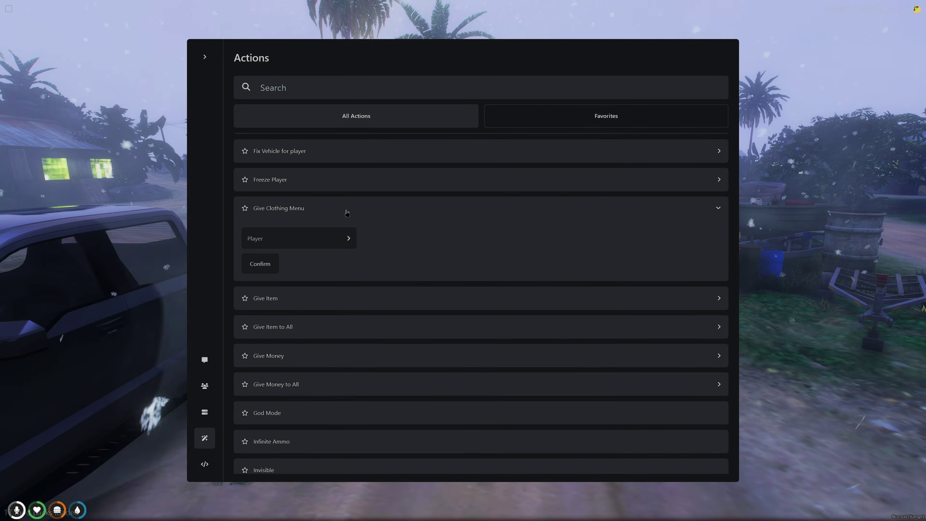
{"action": "scroll", "coordinate": [315, 203], "scroll_direction": "down", "scroll_amount": 1}
{"action": "left_click", "coordinate": [315, 204]}
{"action": "left_click", "coordinate": [310, 216]}
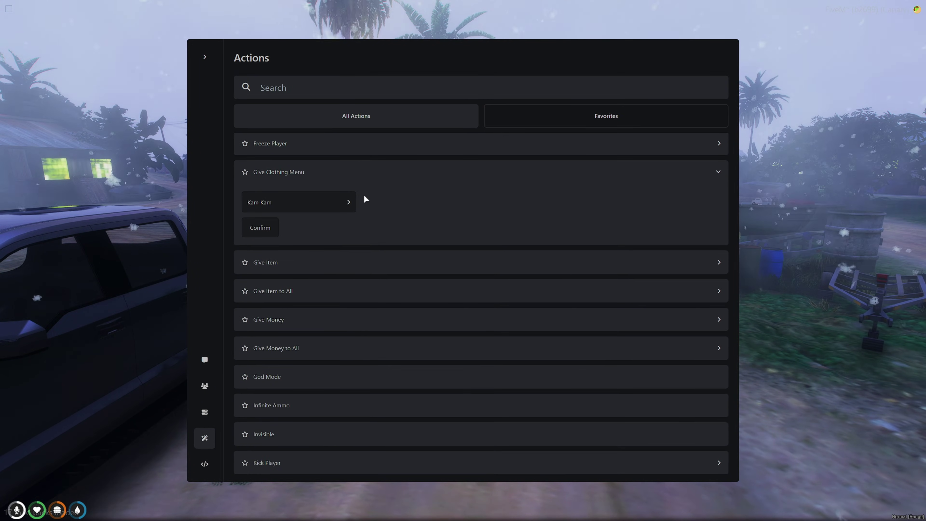
{"action": "left_click", "coordinate": [262, 229]}
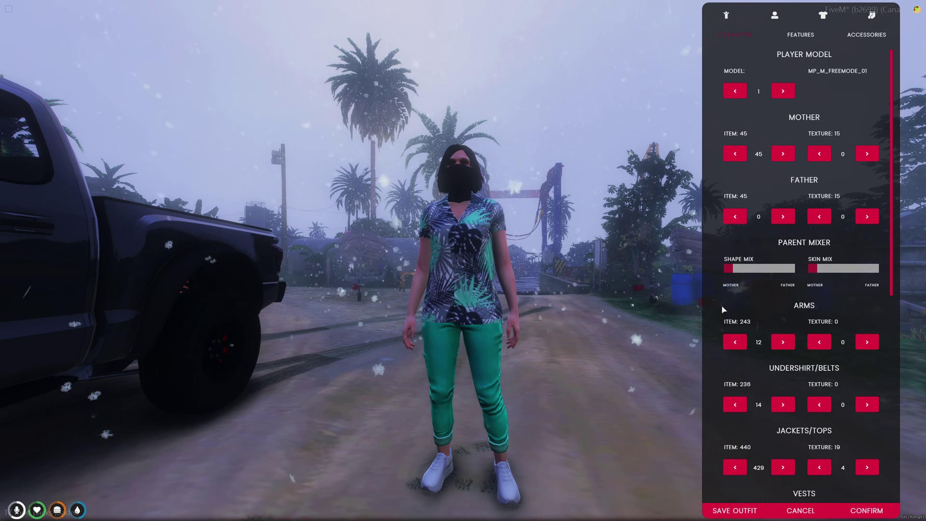
Confirm the outfit in the clothing menu and reopen the admin menu with the /admin command.
{"action": "left_click", "coordinate": [867, 510]}
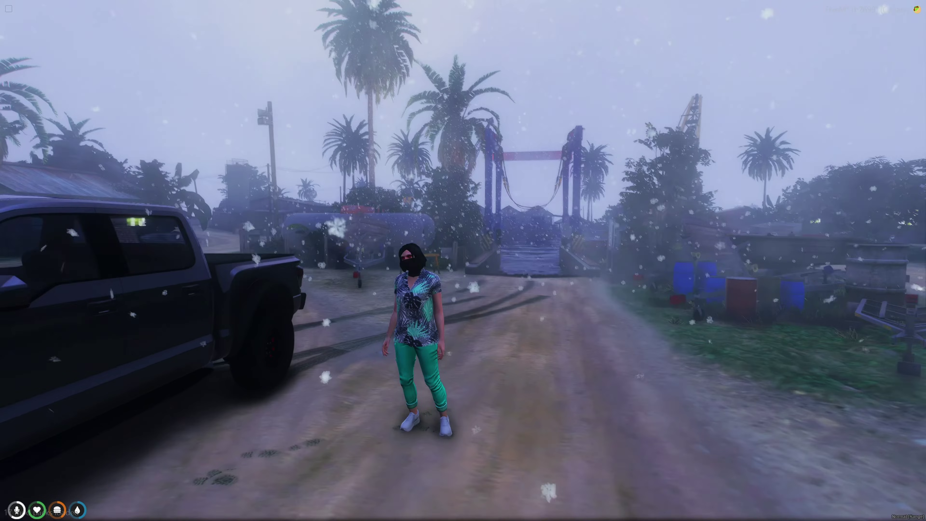
{"action": "type", "text": "t/admin"}
{"action": "key", "text": "Return"}
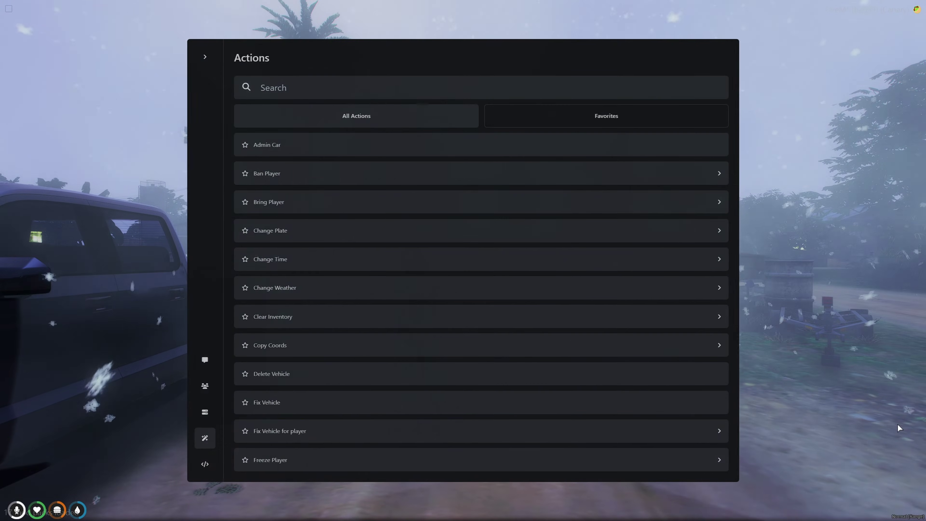
Use the Toggle Duty action, activate player names with Toggle Names, and return to the game to view the overhead name.
{"action": "scroll", "coordinate": [524, 352], "scroll_direction": "down", "scroll_amount": 15}
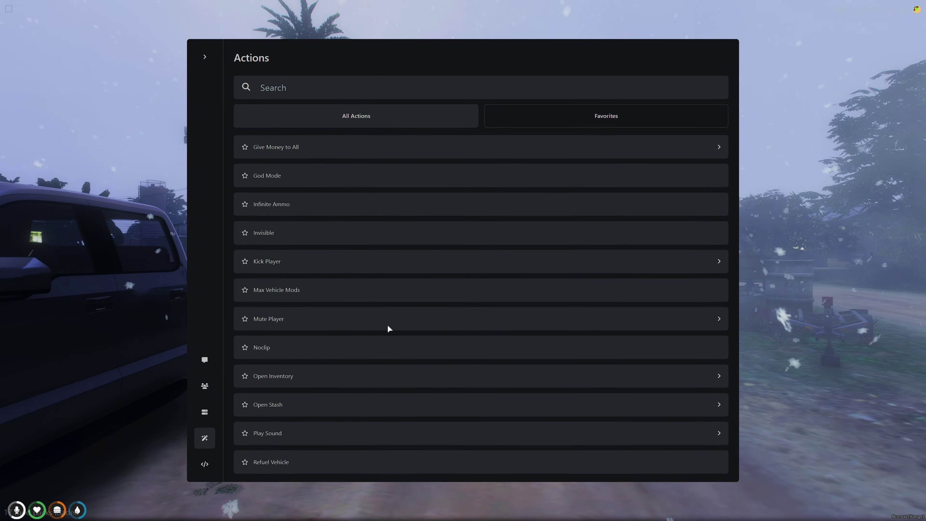
{"action": "scroll", "coordinate": [394, 327], "scroll_direction": "down", "scroll_amount": 7}
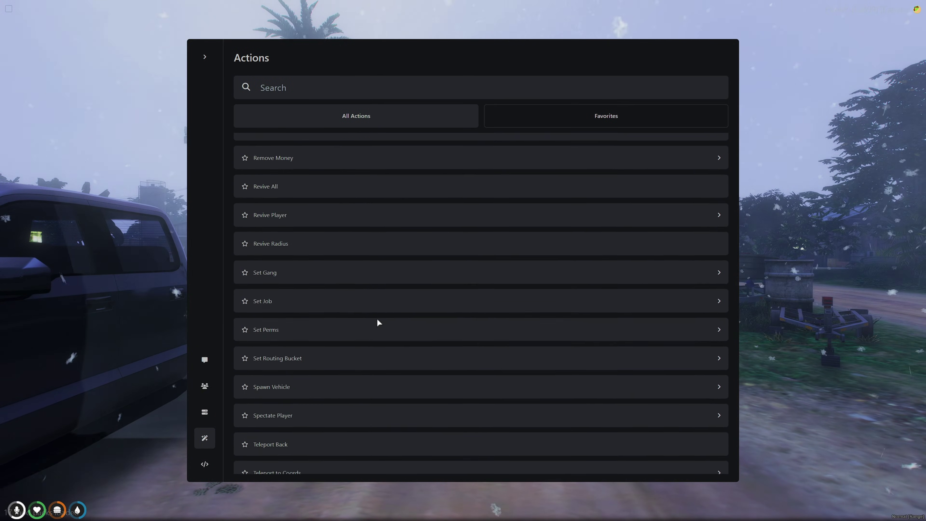
{"action": "scroll", "coordinate": [363, 316], "scroll_direction": "down", "scroll_amount": 8}
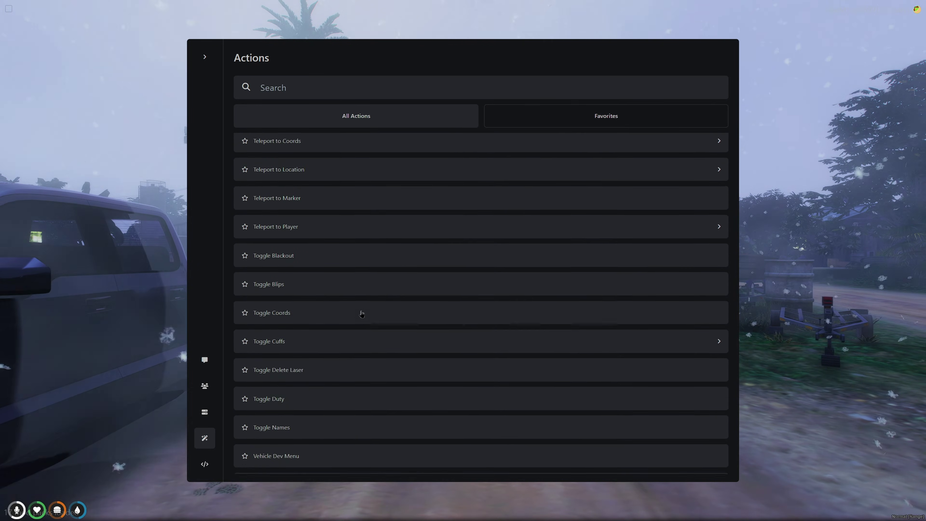
{"action": "left_click", "coordinate": [319, 373]}
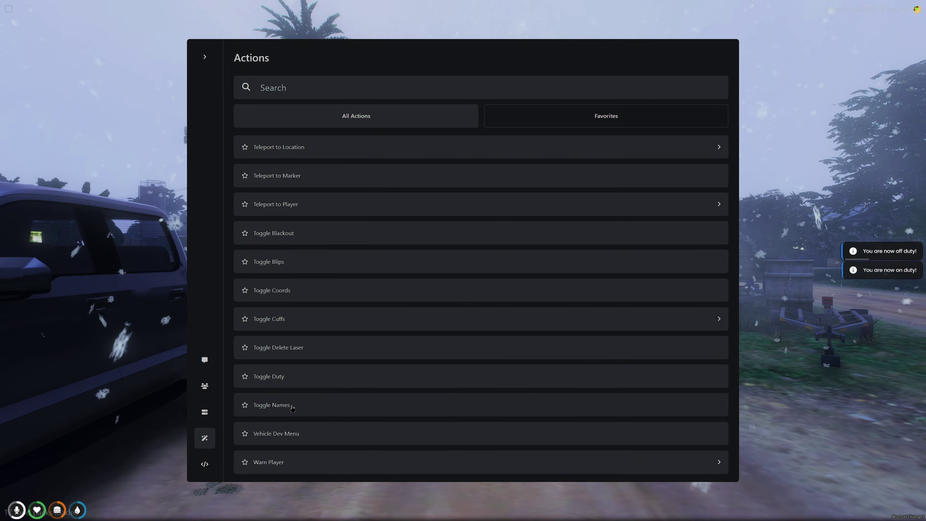
{"action": "key", "text": "Escape"}
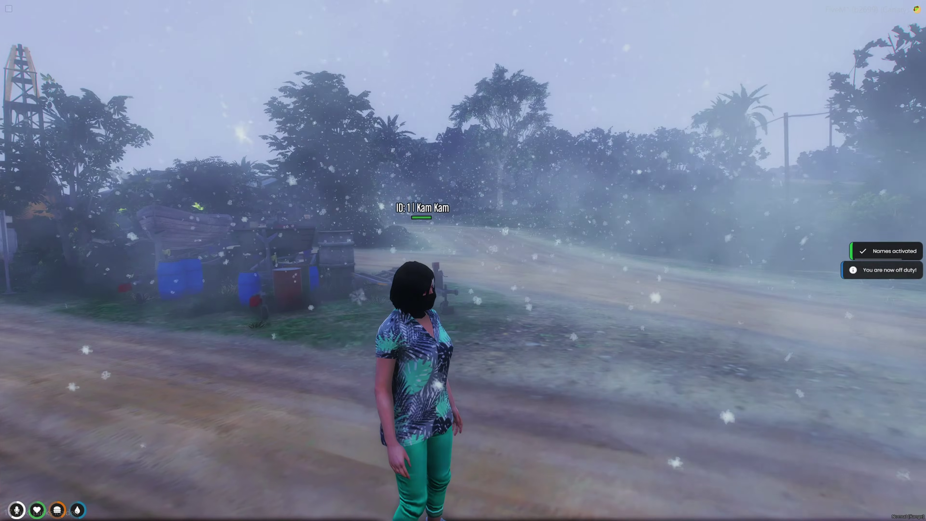
{"action": "key", "text": "a"}
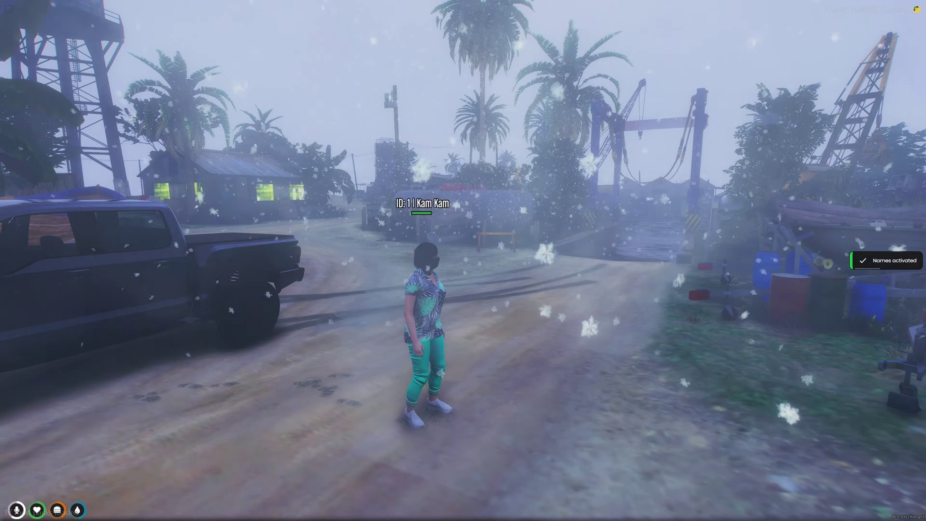